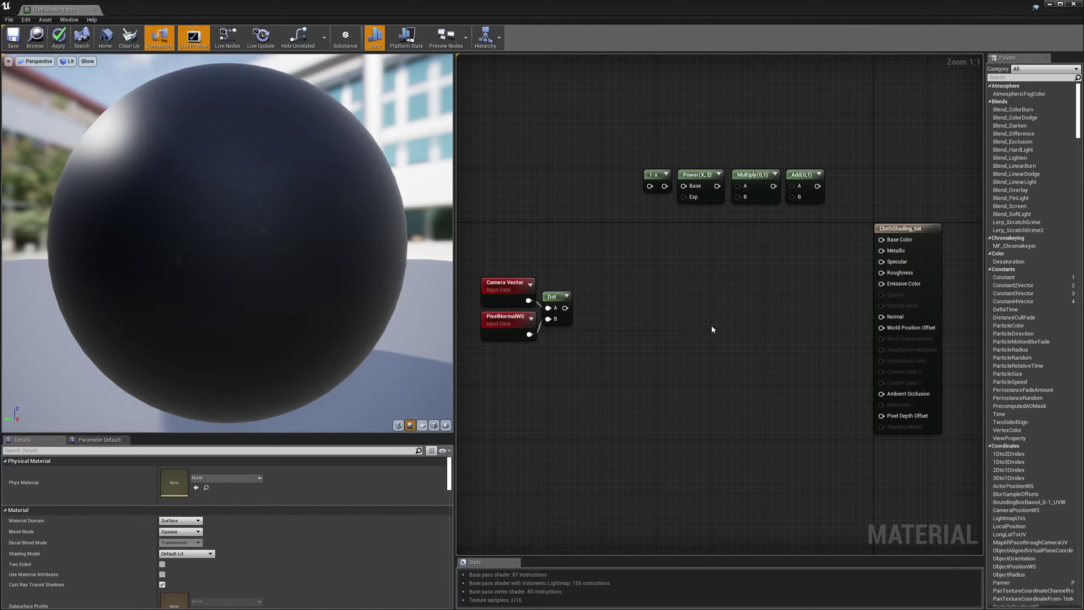
# - Switch from the Material Editor to the cotton.jpg fabric reference photo
pyautogui.hotkey('alt', 'Tab')
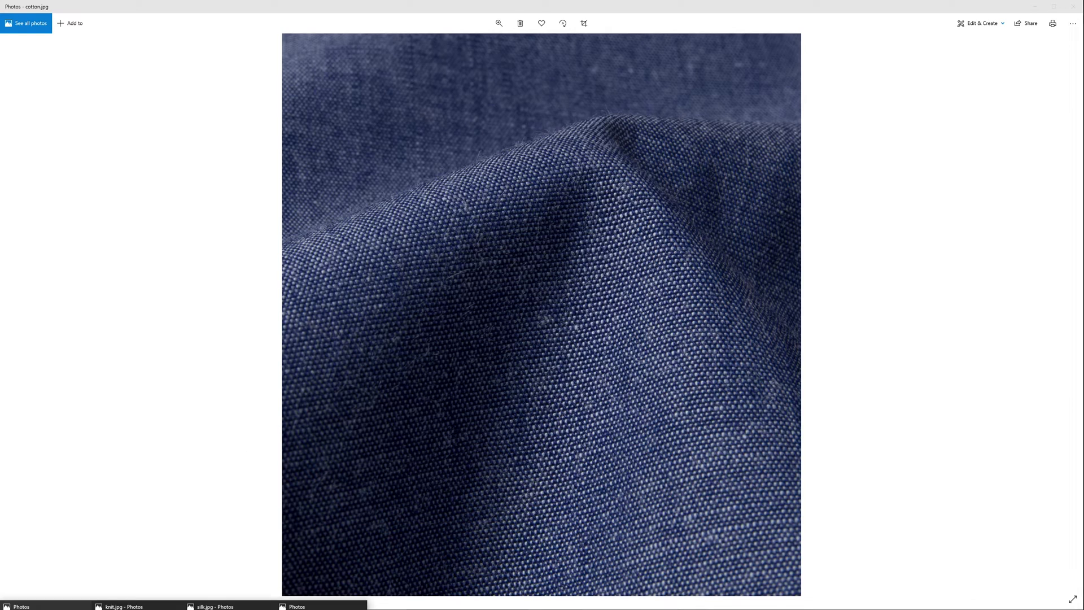
# - Show the knit.jpg photo, advance to satin.jpg, then bring up the silk photo window
pyautogui.click(133, 602)
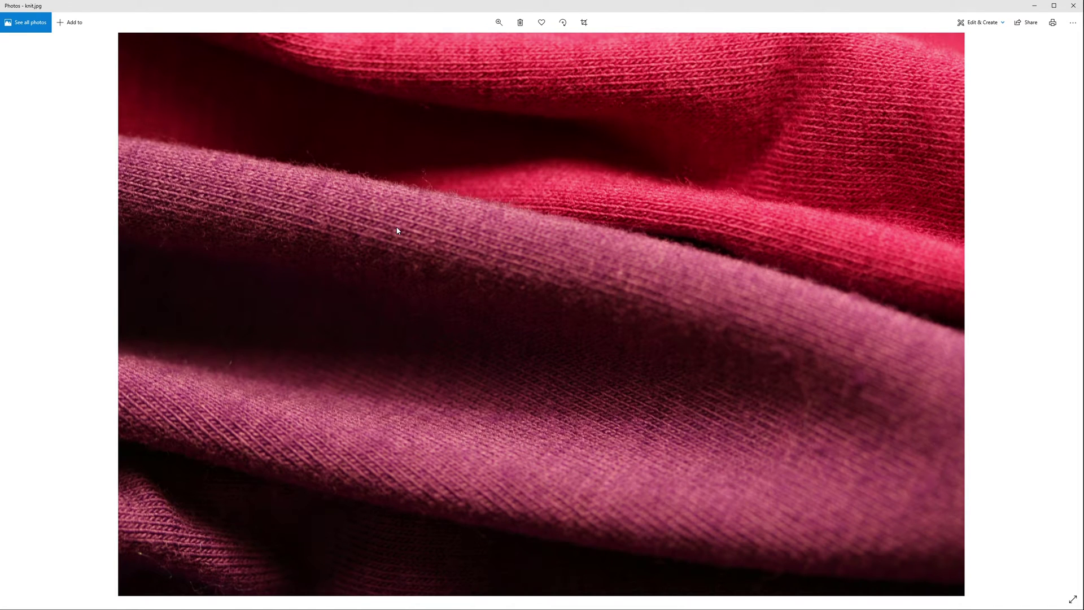
pyautogui.press('Right')
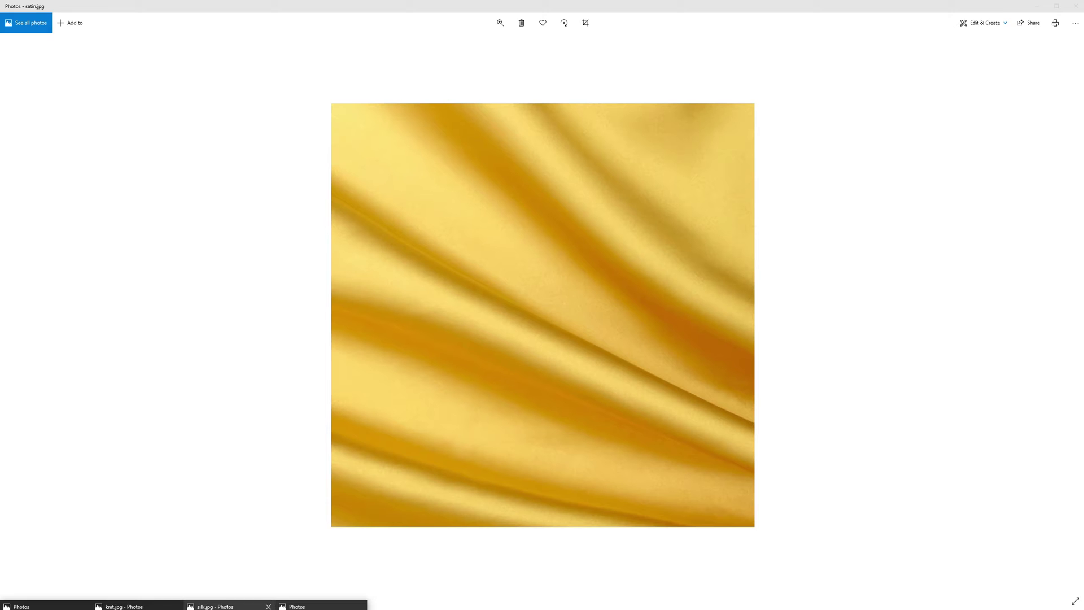
pyautogui.click(229, 603)
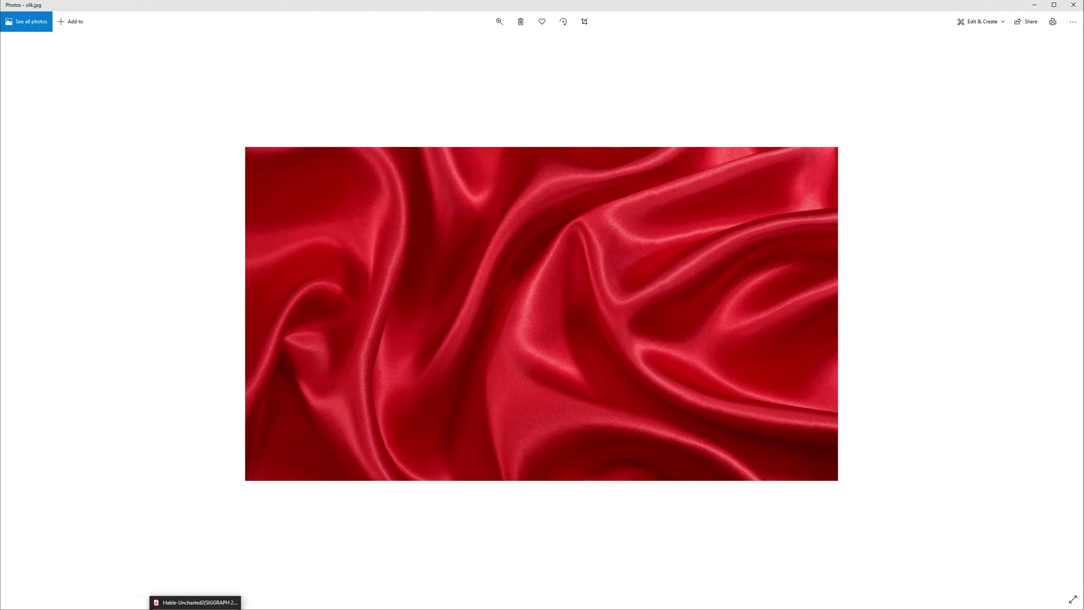
# - Switch to the 'Uncharted 2: Character Lighting and Shading' slides in Acrobat Reader
pyautogui.click(195, 602)
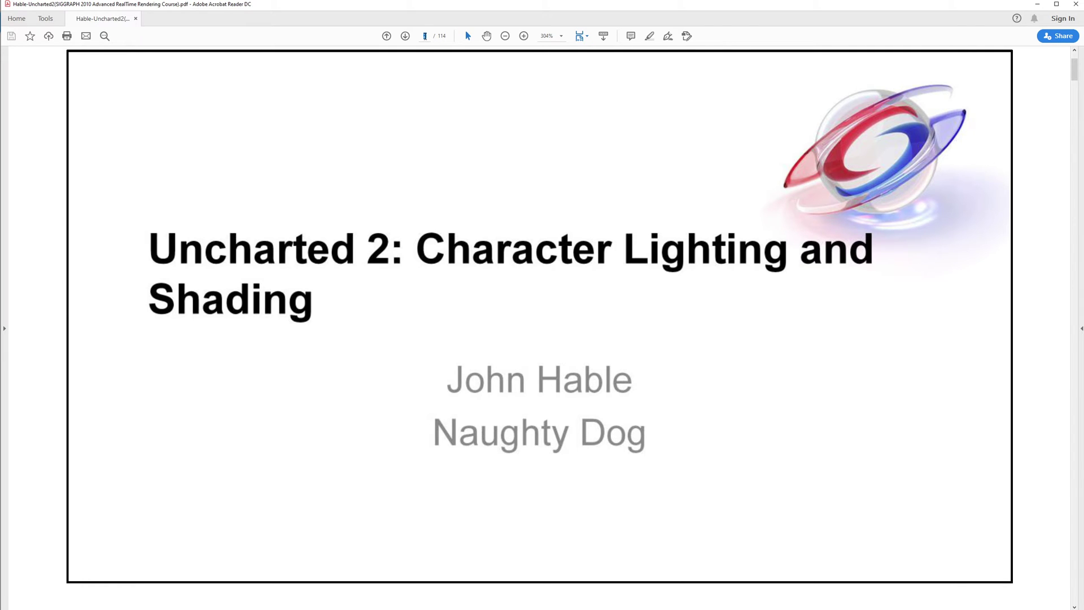
# - Jump to the OurCloth() slide on page 80 and scroll through it
pyautogui.write('80')
pyautogui.press('Return')
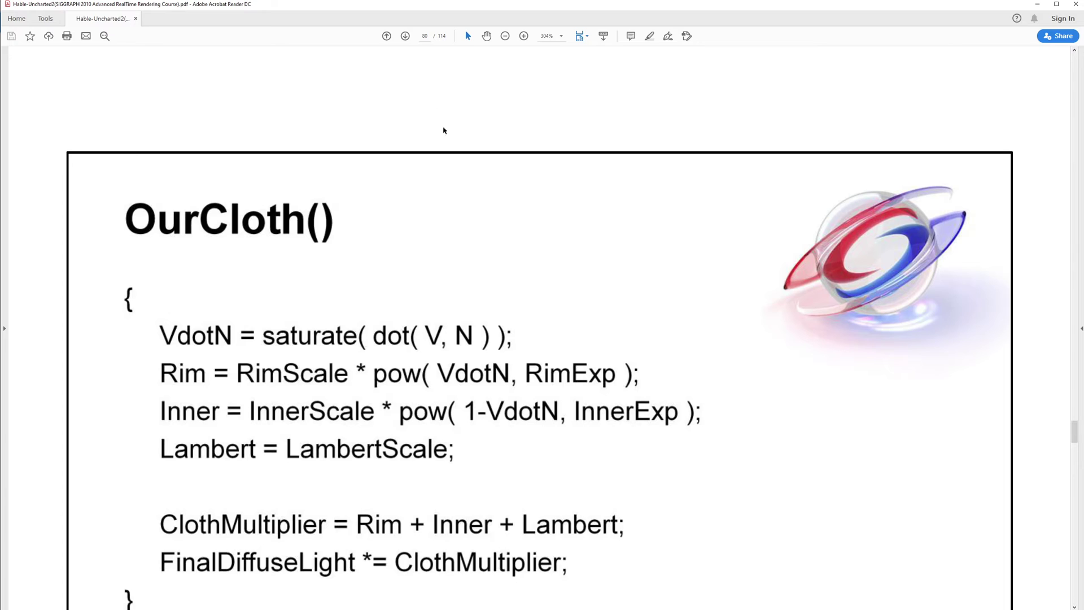
pyautogui.scroll(-2, 488, 176)
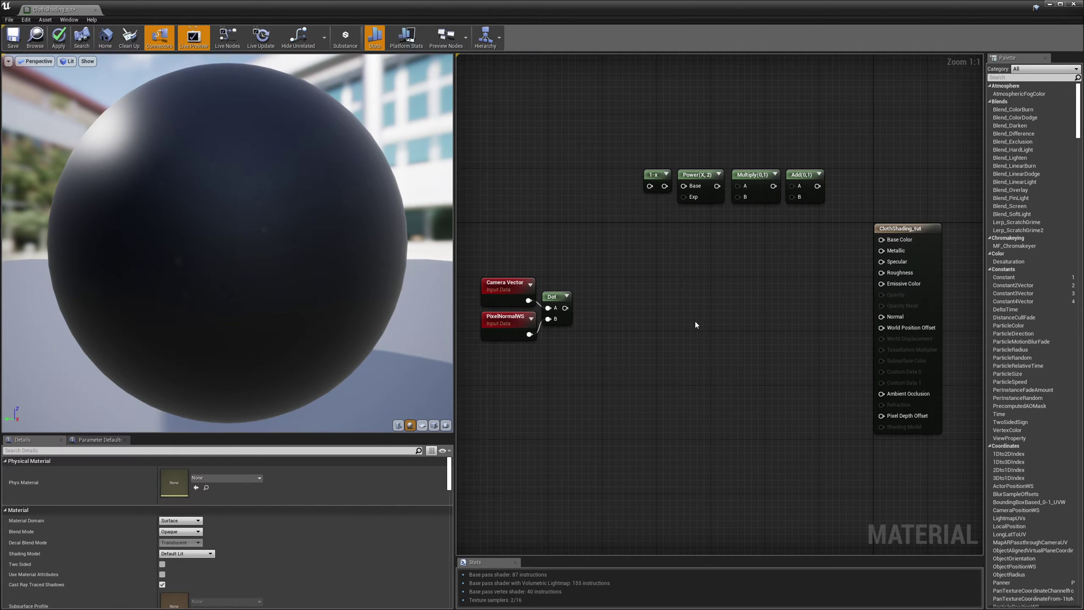
pyautogui.click(495, 303)
pyautogui.click(505, 328)
pyautogui.click(556, 299)
pyautogui.rightClick(661, 266)
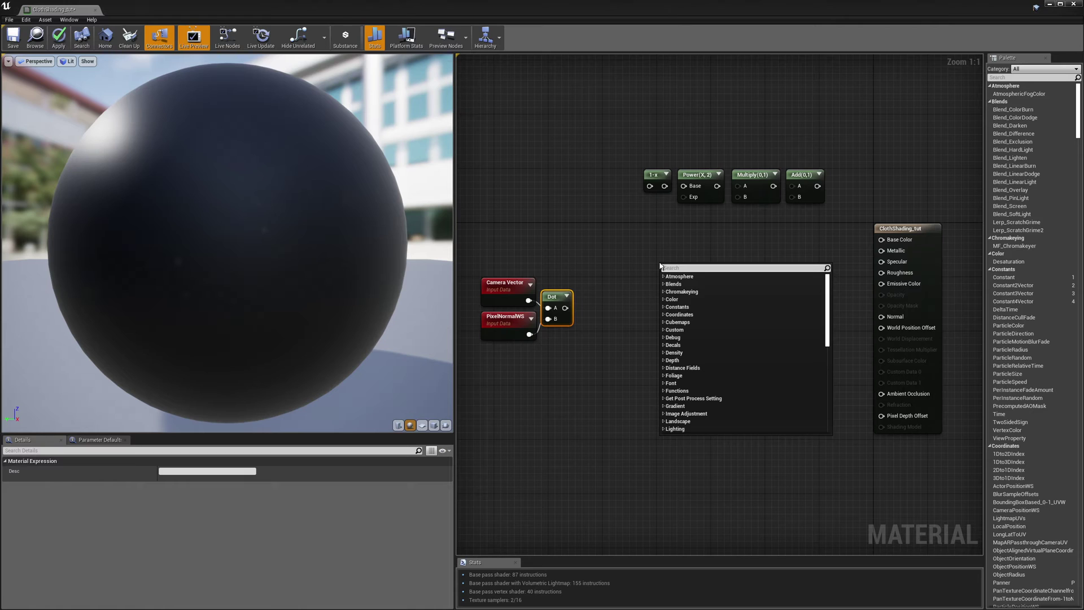
pyautogui.write('frsen')
pyautogui.press('BackSpace')
pyautogui.press('BackSpace')
pyautogui.press('BackSpace')
pyautogui.write('es')
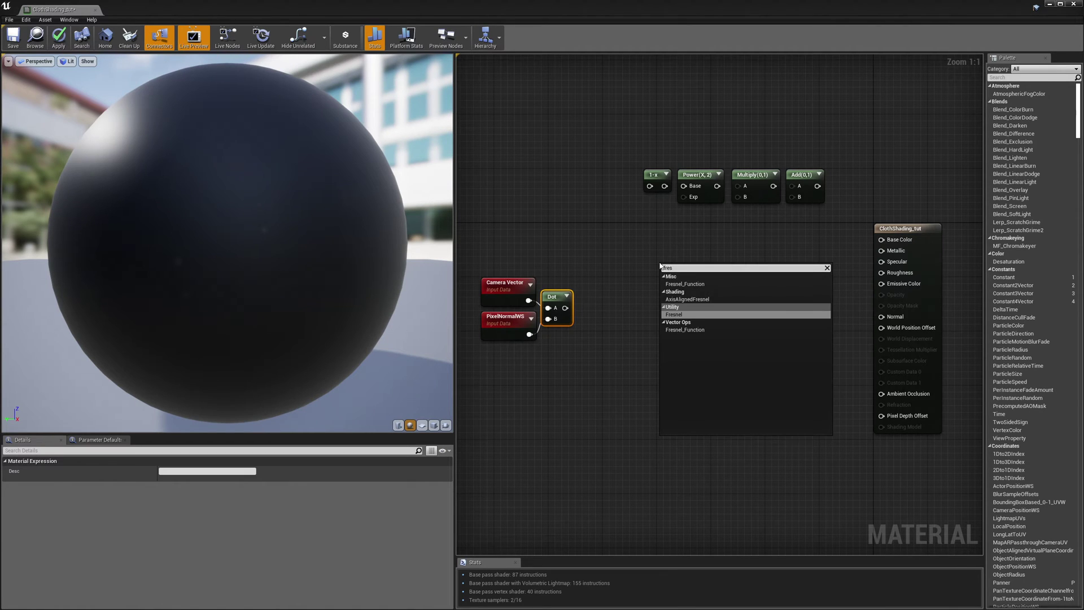
pyautogui.click(673, 314)
pyautogui.moveTo(694, 270); pyautogui.dragTo(706, 280)
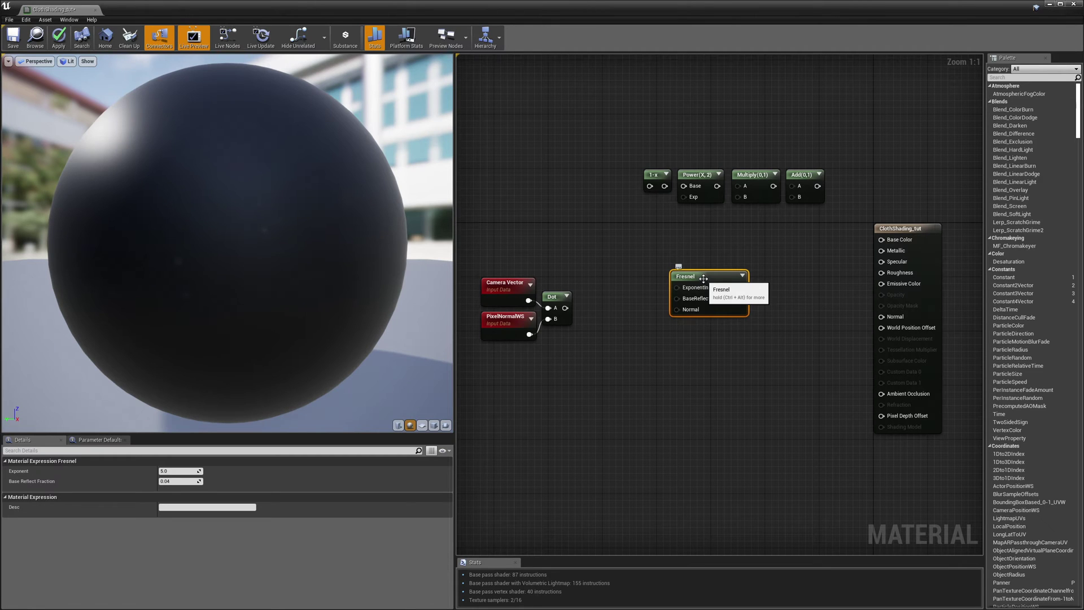
pyautogui.press('Delete')
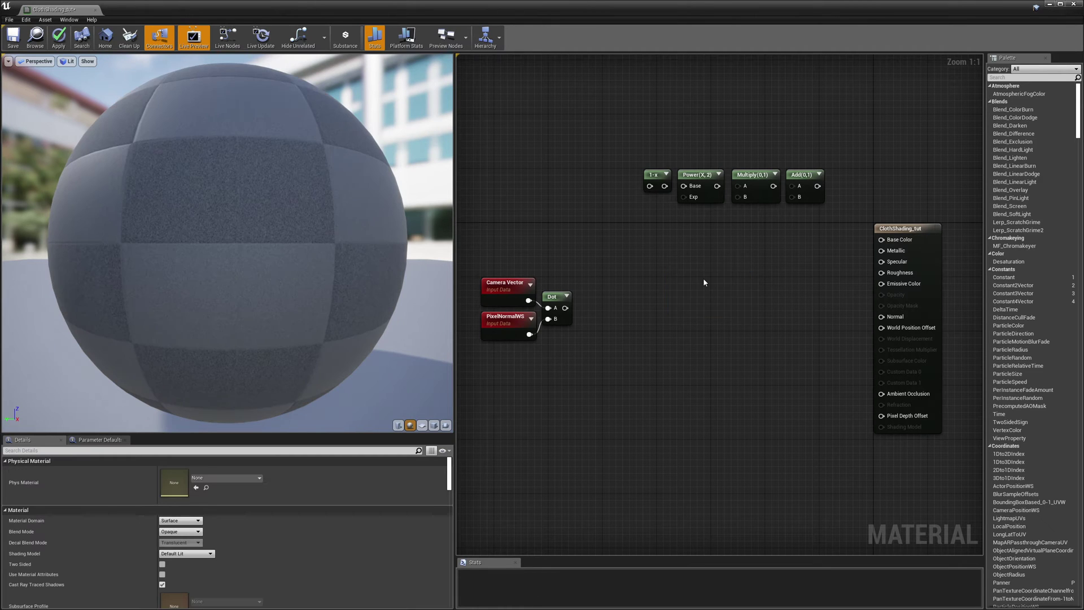
pyautogui.click(501, 282)
pyautogui.click(504, 321)
pyautogui.click(554, 298)
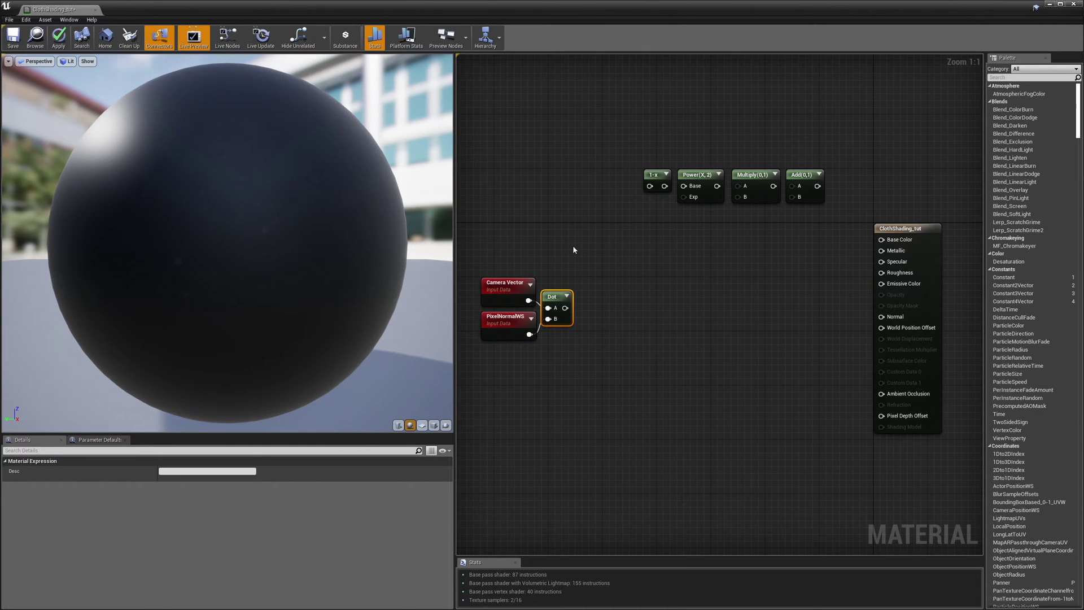
# - Wire the Dot output into Base Color, then select the Camera Vector and PixelNormalWS nodes
pyautogui.moveTo(565, 307); pyautogui.dragTo(883, 243)
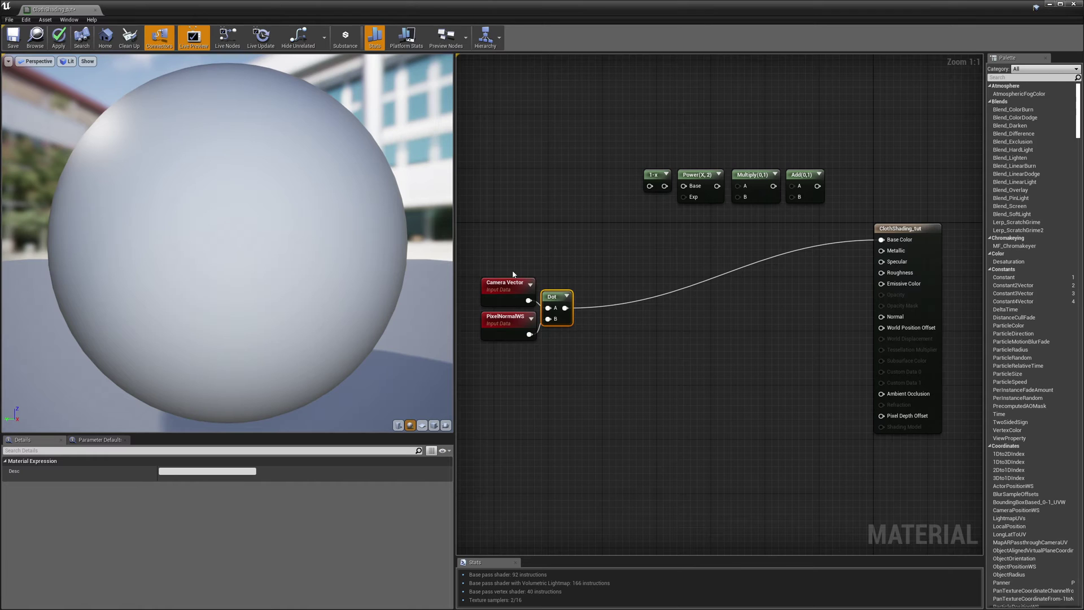
pyautogui.click(504, 283)
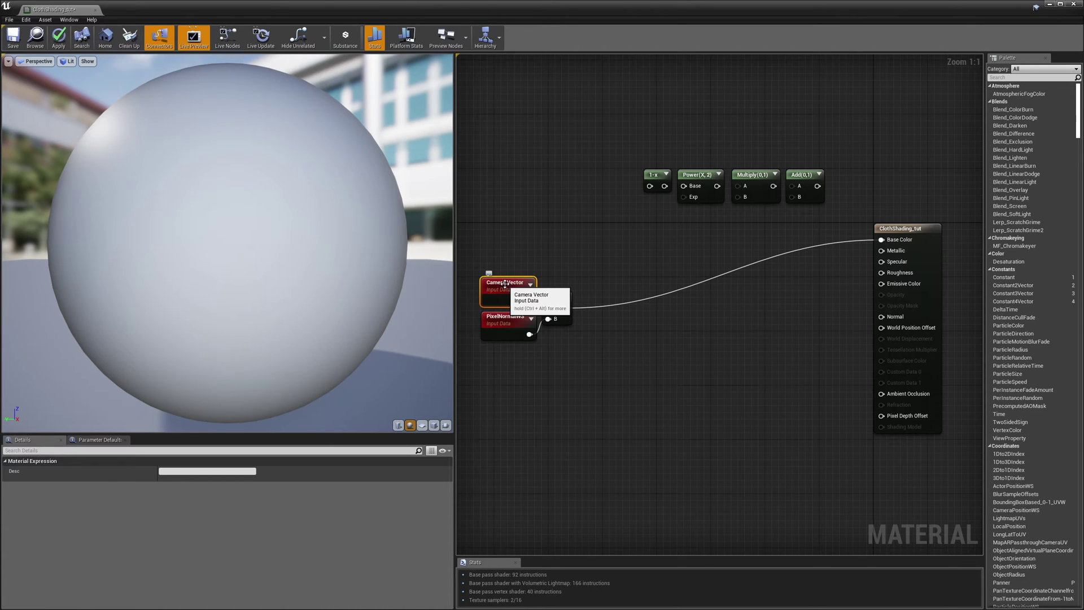
pyautogui.click(504, 325)
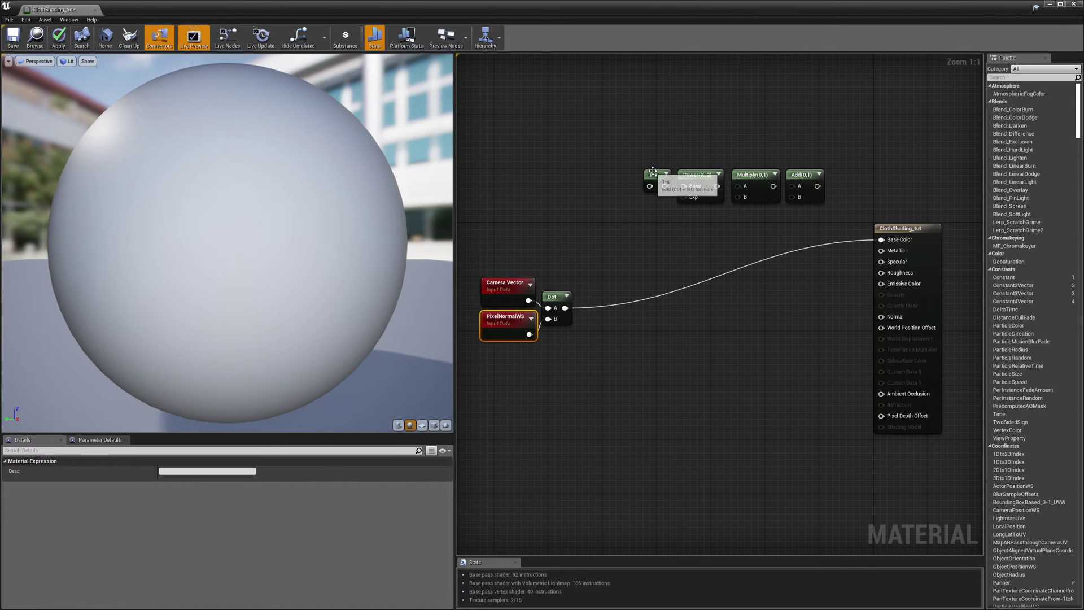
# - Feed the Dot output into the 1-x node, keep Dot on Base Color, and raise 1-x above Dot
pyautogui.moveTo(654, 175); pyautogui.dragTo(609, 269)
pyautogui.moveTo(489, 255); pyautogui.dragTo(564, 368)
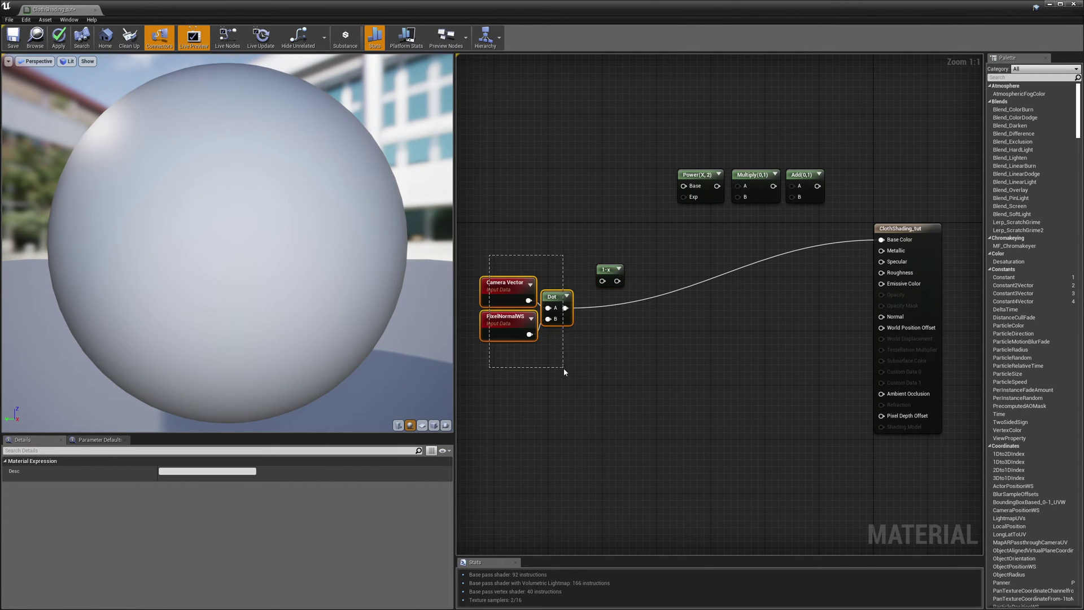
pyautogui.click(536, 239)
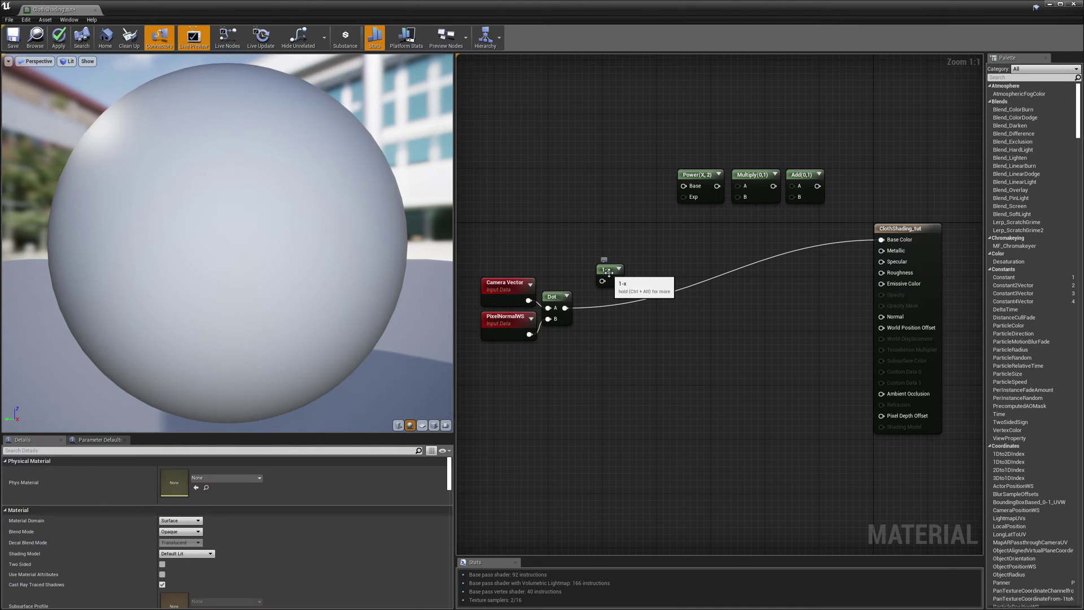
pyautogui.click(603, 272)
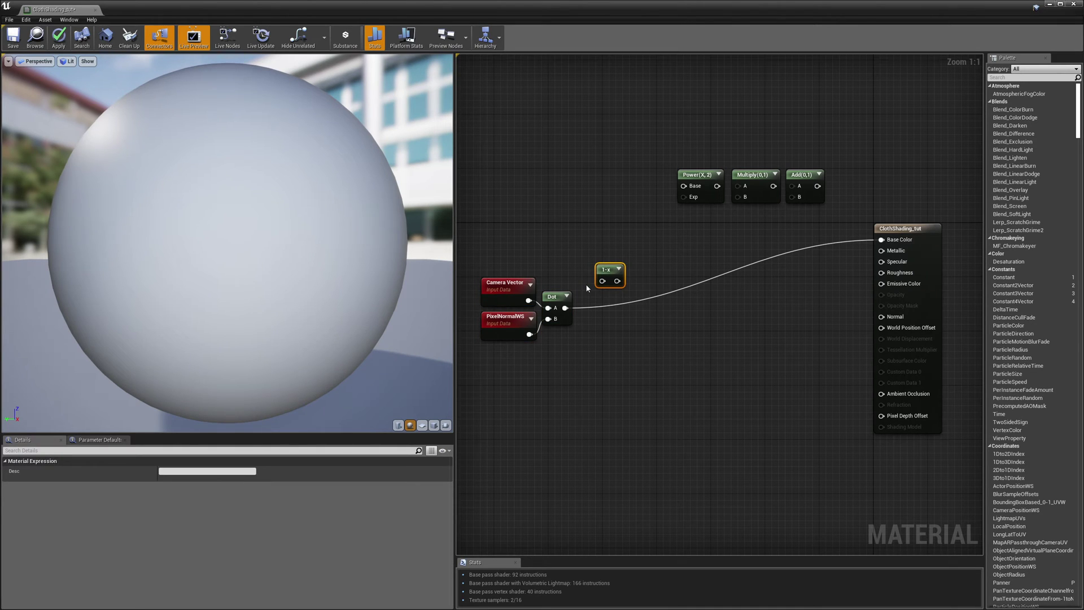
pyautogui.moveTo(566, 308); pyautogui.dragTo(882, 239)
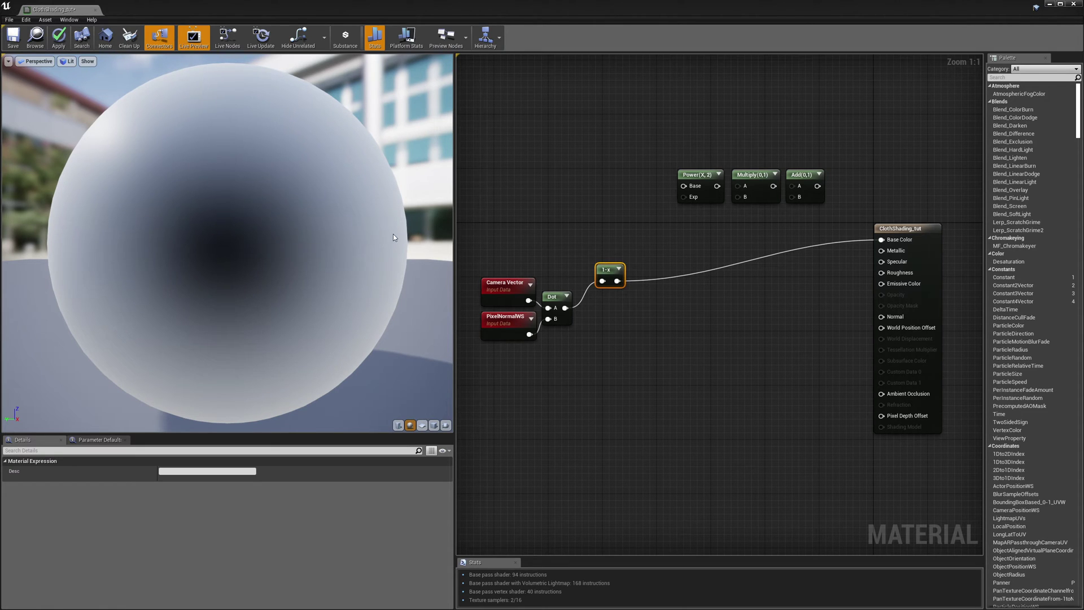
pyautogui.moveTo(565, 307); pyautogui.dragTo(881, 239)
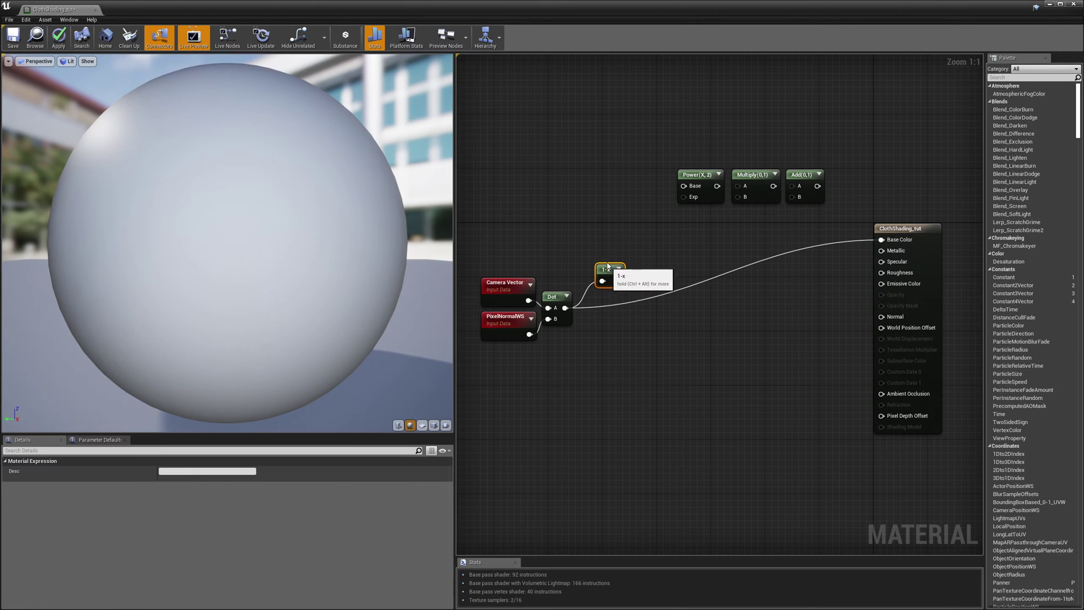
pyautogui.moveTo(607, 266); pyautogui.dragTo(592, 212)
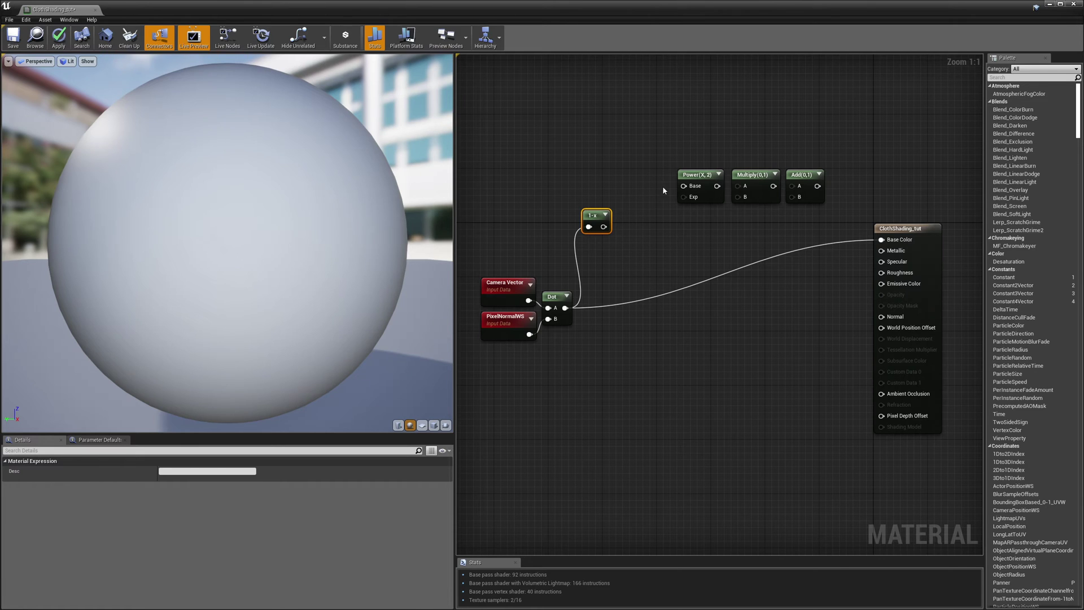
# - Place the Power node beside 1-x and wire a new Constant into its Exp input
pyautogui.moveTo(698, 175); pyautogui.dragTo(630, 226)
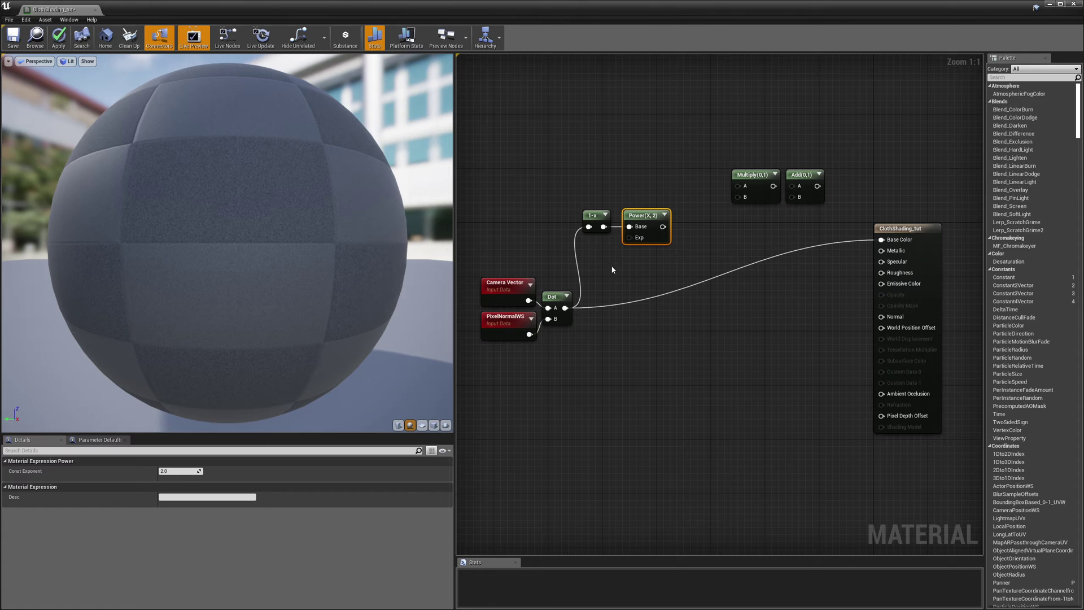
pyautogui.rightClick(607, 268)
pyautogui.write('con')
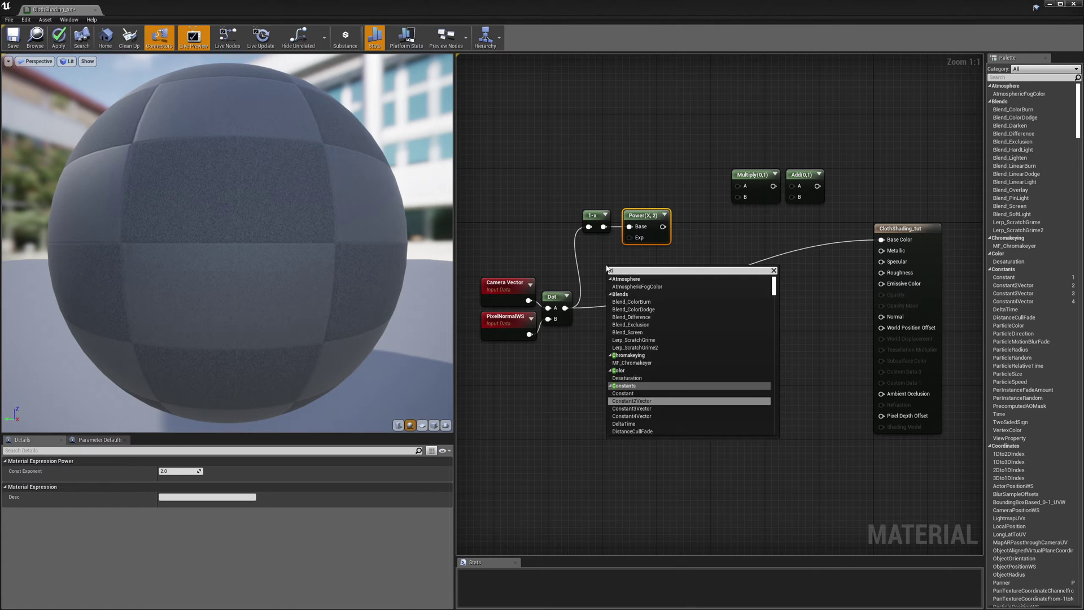
pyautogui.click(624, 286)
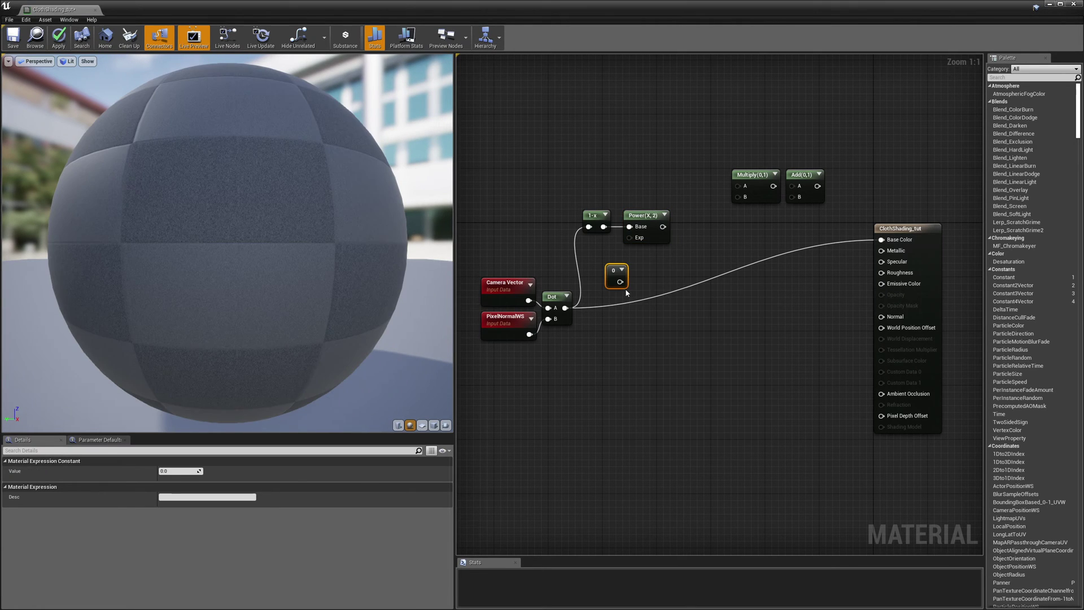
pyautogui.moveTo(625, 287); pyautogui.dragTo(603, 267)
pyautogui.moveTo(603, 260); pyautogui.dragTo(628, 250)
pyautogui.moveTo(630, 239); pyautogui.dragTo(630, 237)
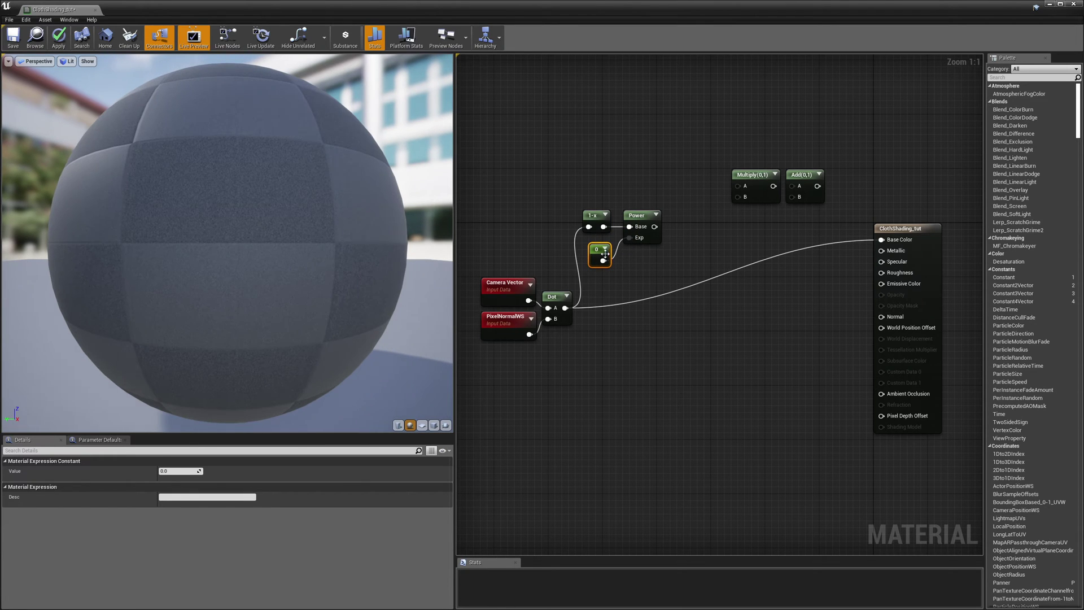
# - Set the constant's value to 6 and connect 1-x to Power's Base input
pyautogui.click(183, 472)
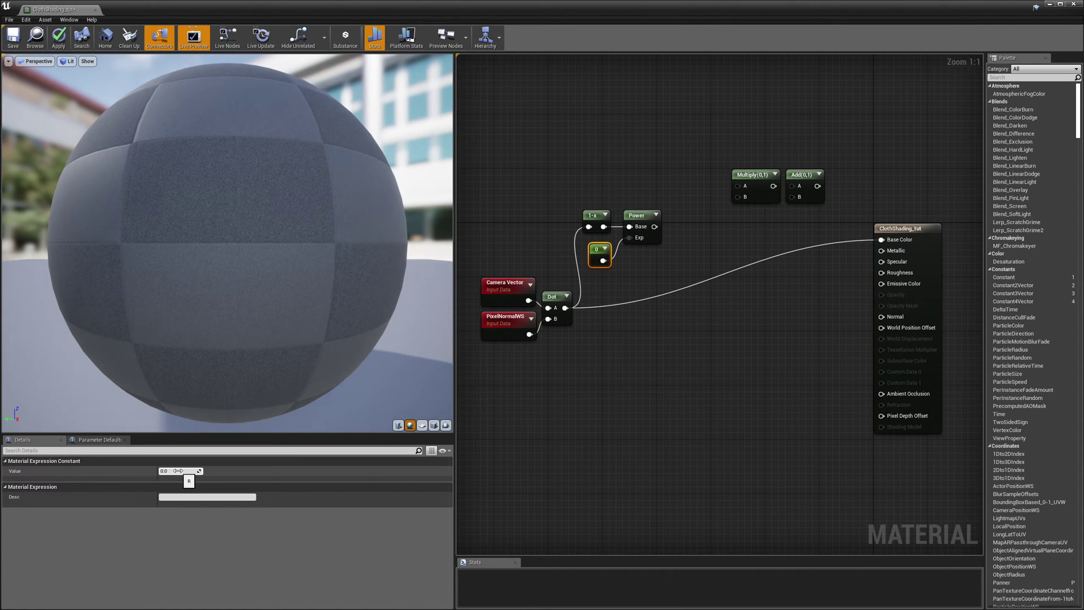
pyautogui.write('6')
pyautogui.press('Return')
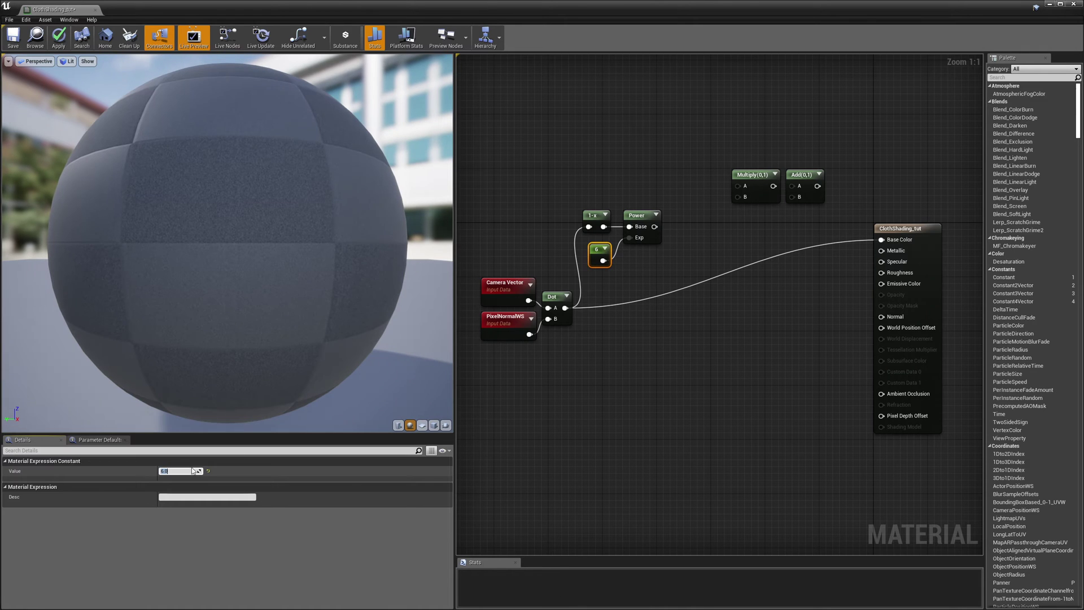
pyautogui.moveTo(604, 227); pyautogui.dragTo(881, 240)
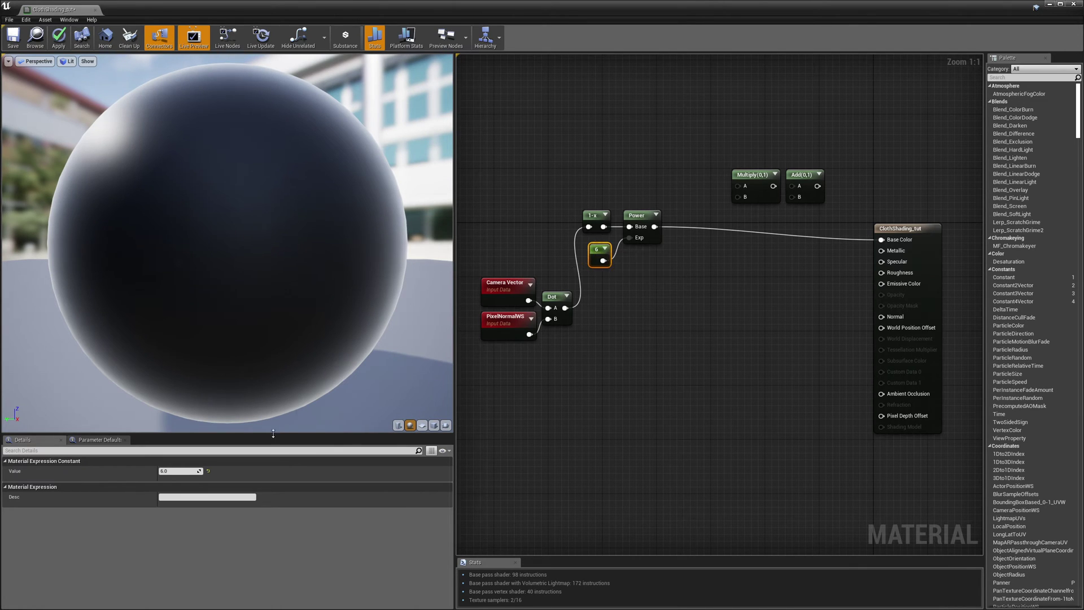
# - Change the Power exponent constant's Value from 6 to 16
pyautogui.click(181, 470)
pyautogui.write('16')
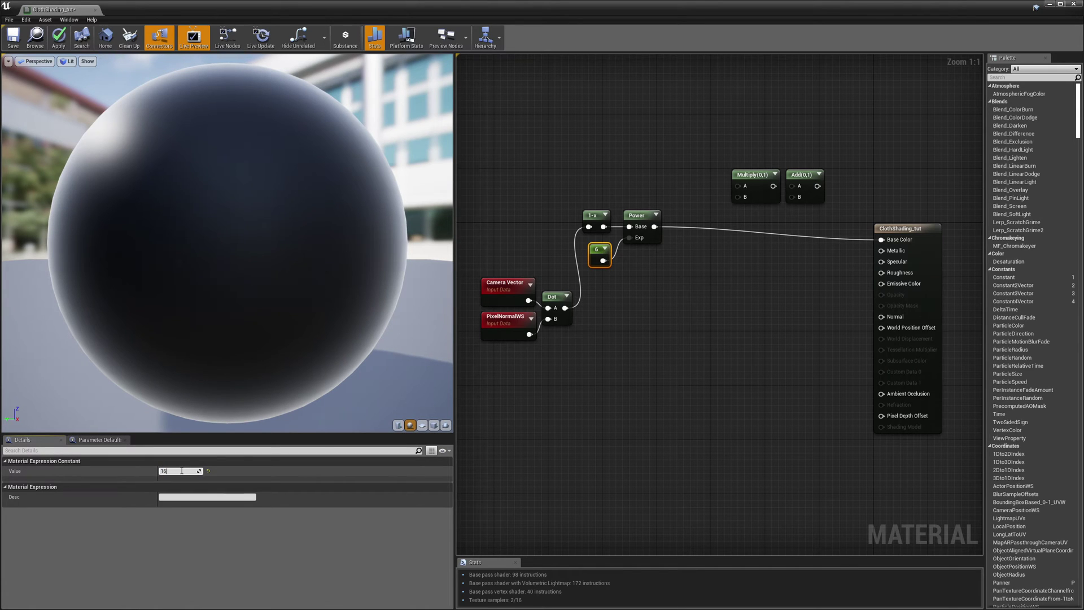
pyautogui.press('Return')
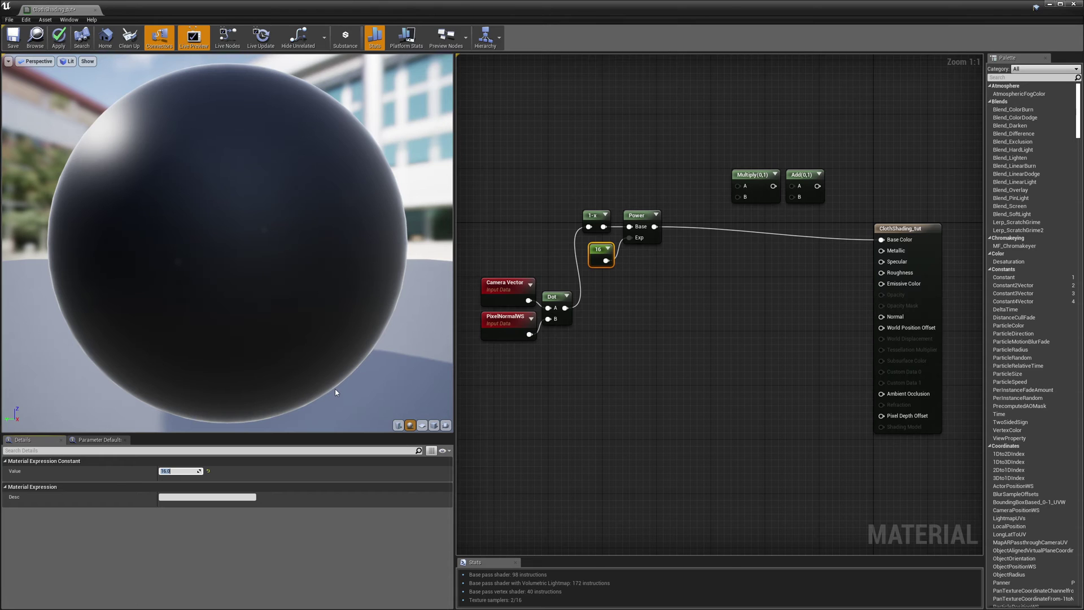
# - Enter 1, then 16, then 4 as the exponent constant's Value, leaving it at 4
pyautogui.click(186, 470)
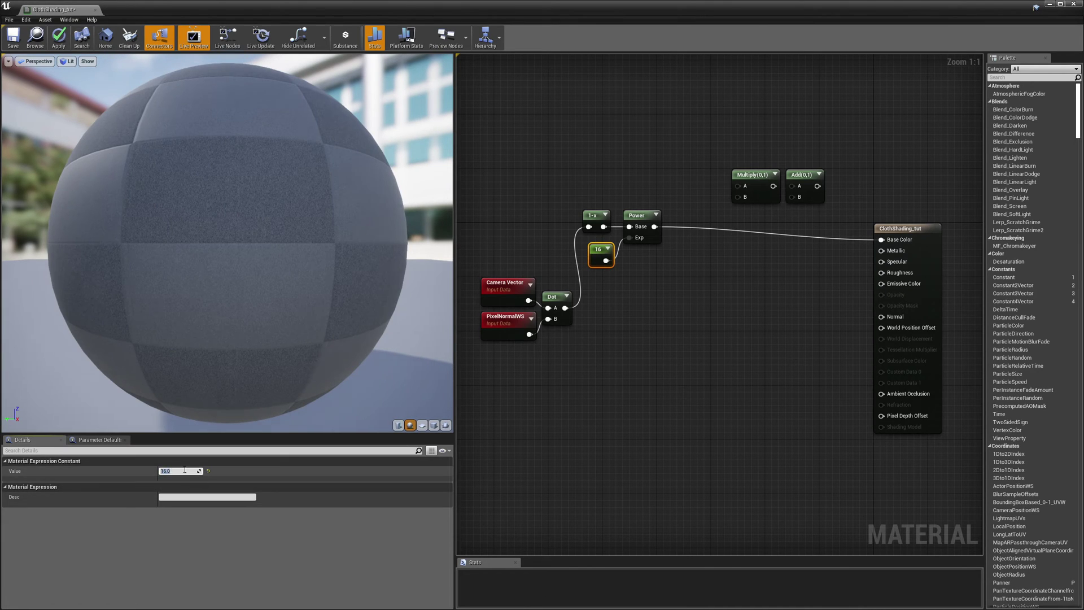
pyautogui.write('1')
pyautogui.press('Return')
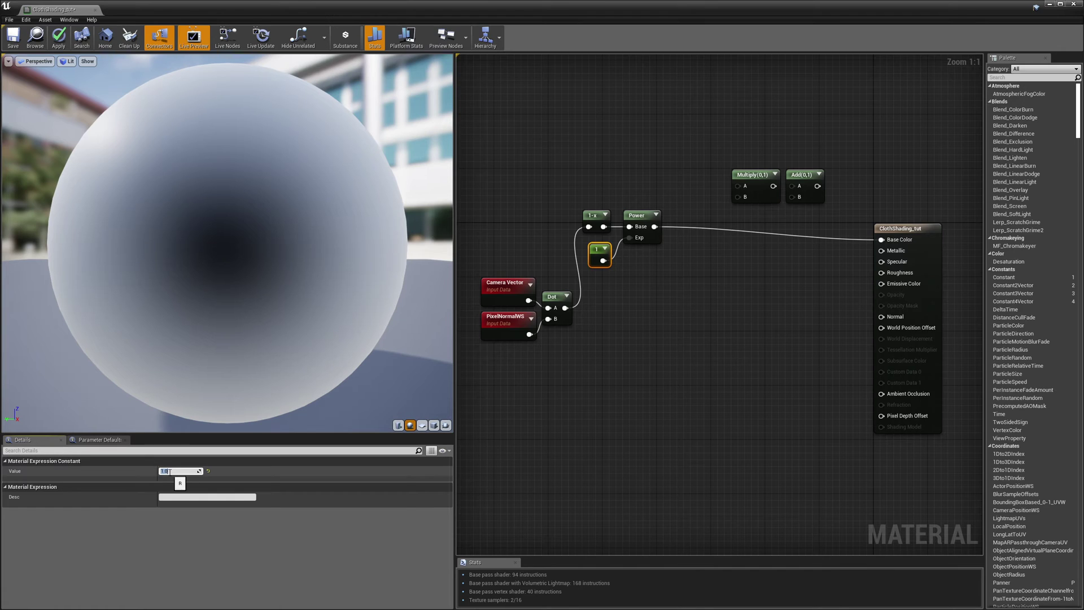
pyautogui.write('16')
pyautogui.press('Return')
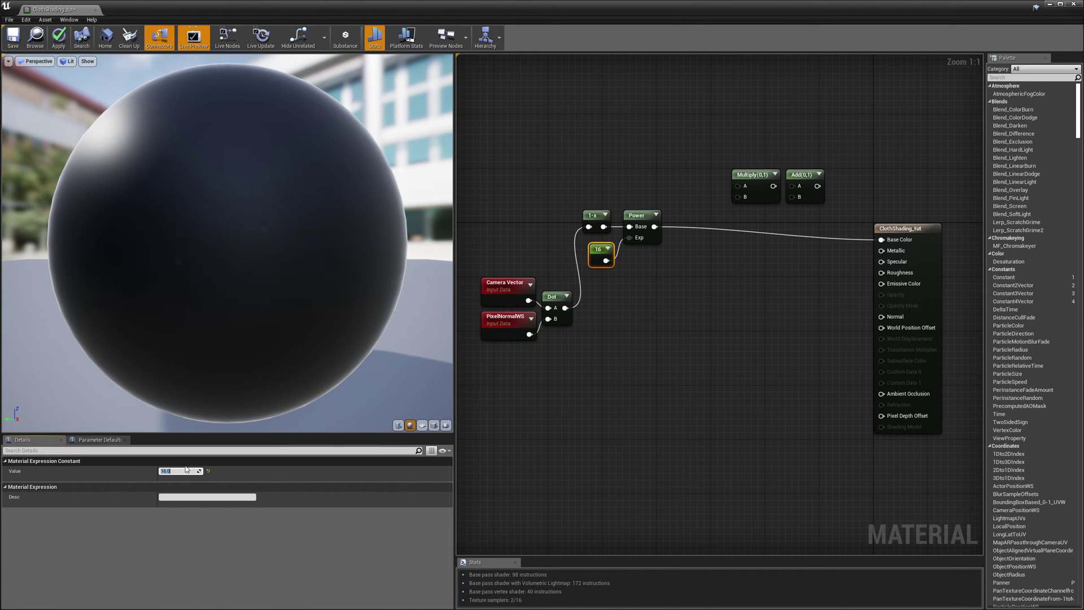
pyautogui.write('4')
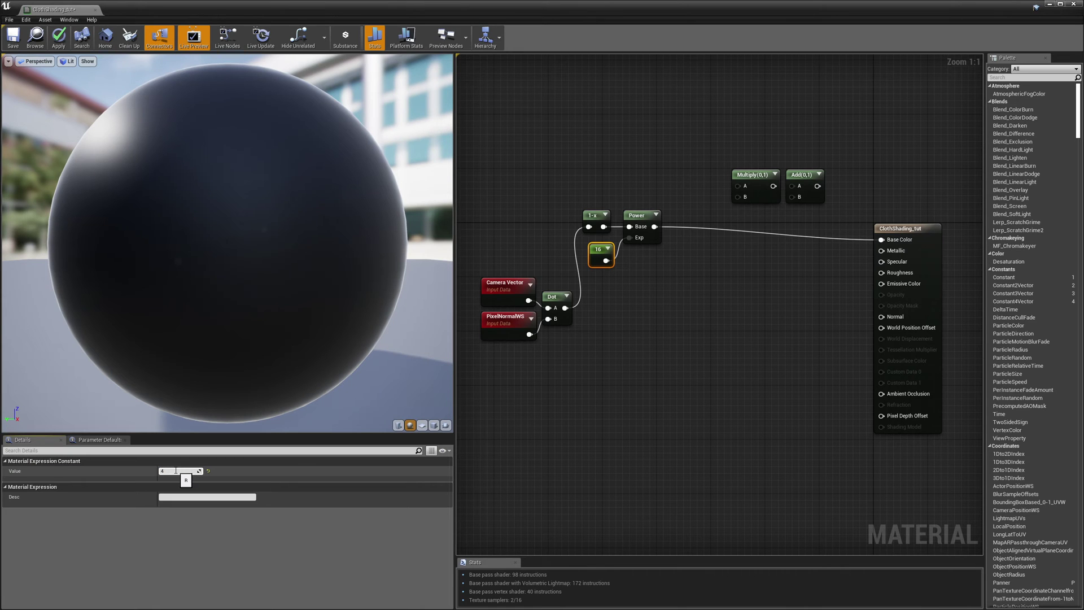
pyautogui.press('Return')
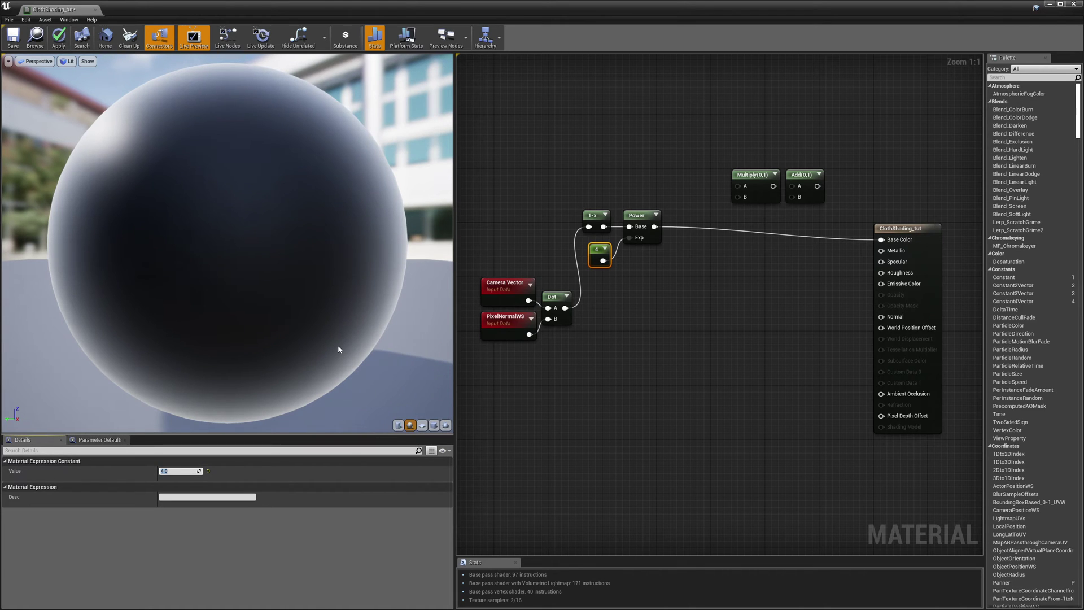
# - Wire Power into Multiply's A input, position Multiply before the output, and copy the 4 constant
pyautogui.moveTo(654, 226); pyautogui.dragTo(737, 186)
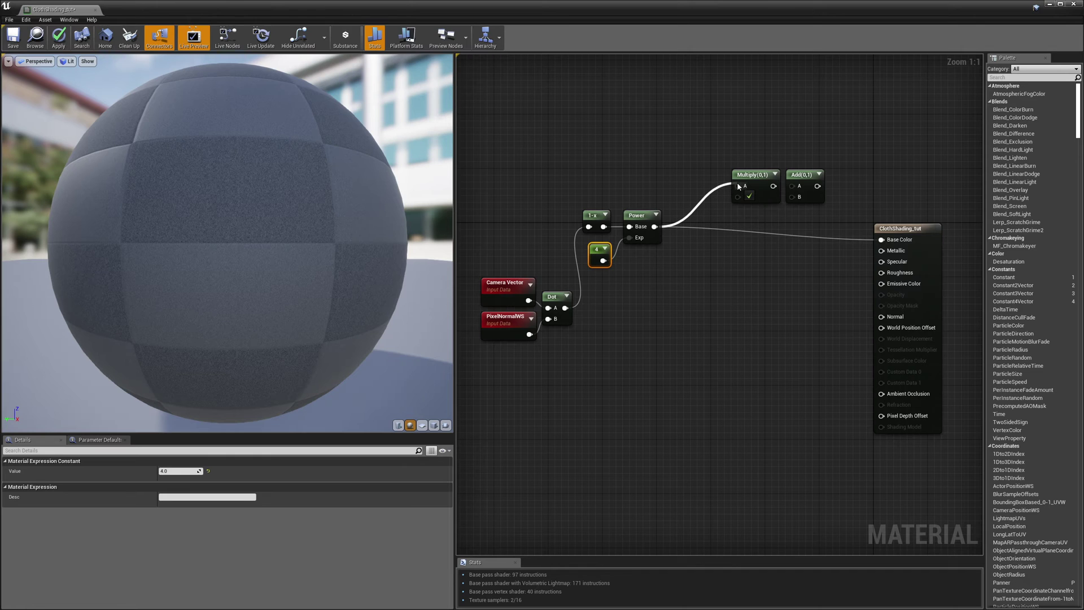
pyautogui.moveTo(748, 178); pyautogui.dragTo(700, 217)
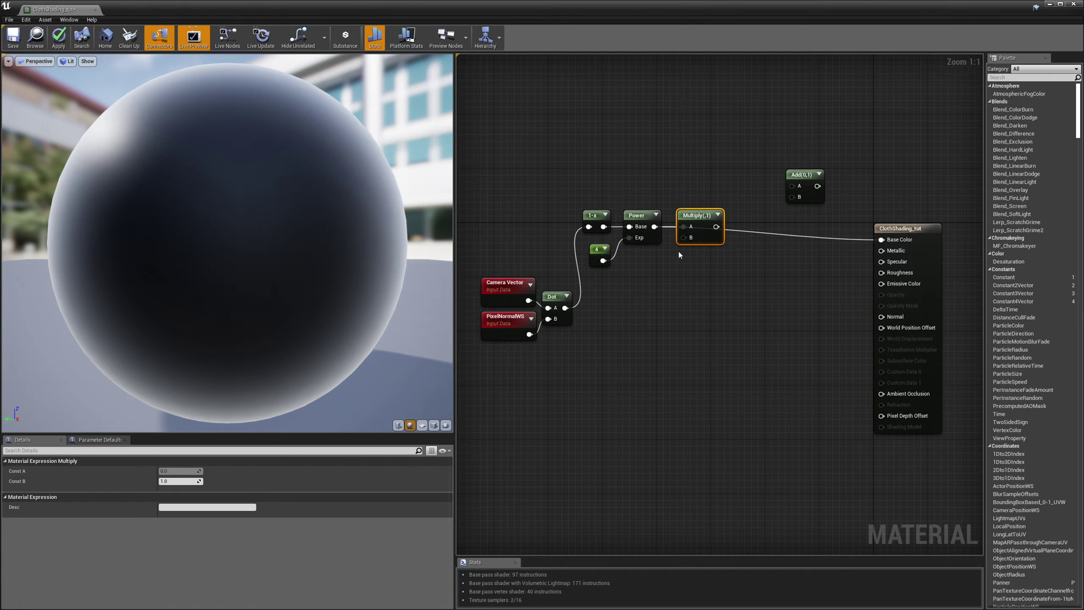
pyautogui.click(607, 259)
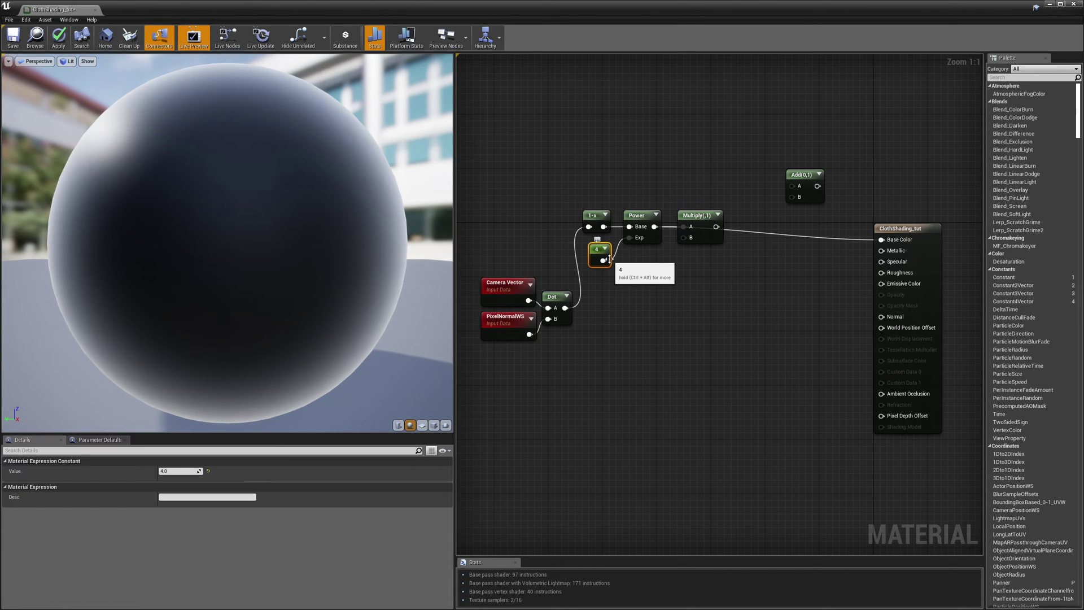
pyautogui.hotkey('ctrl', 'c')
# - Paste a copy of the constant 4, wire it into Multiply's B, and select the sheen chain nodes
pyautogui.hotkey('ctrl', 'v')
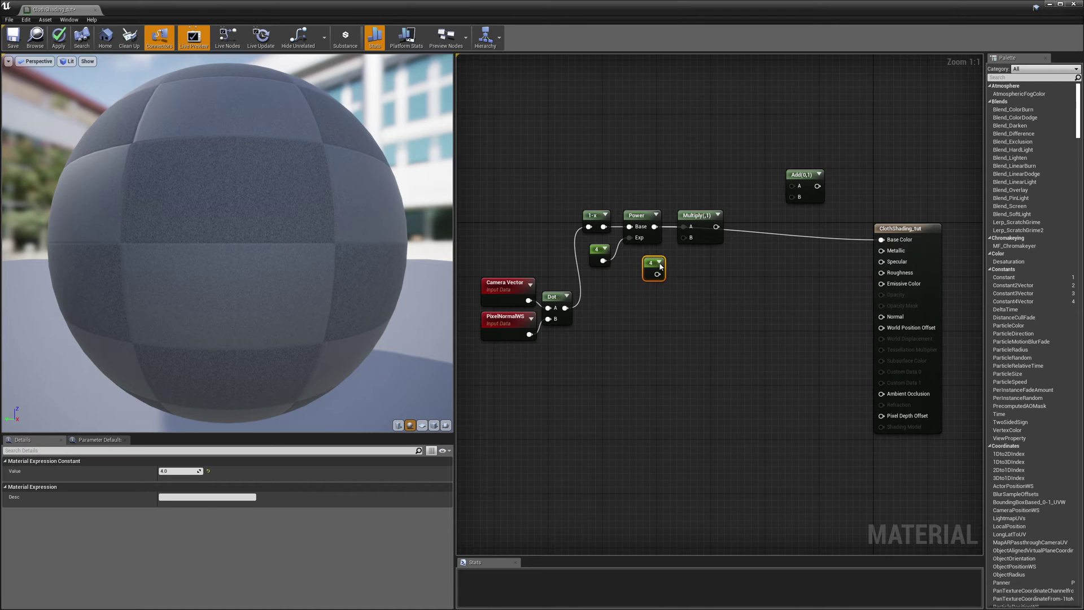
pyautogui.moveTo(657, 267); pyautogui.dragTo(881, 239)
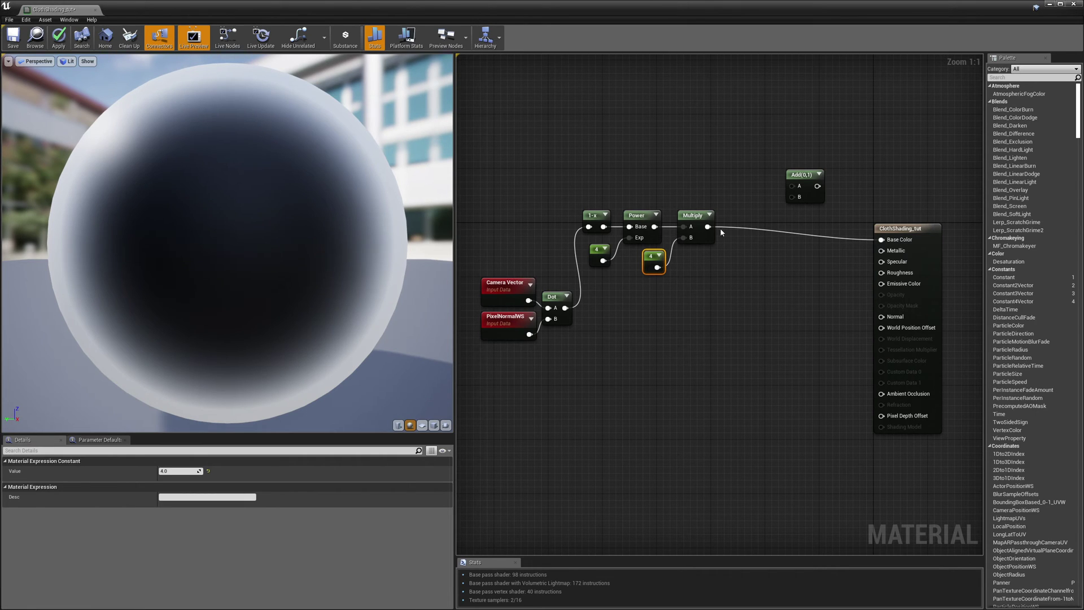
pyautogui.moveTo(580, 169); pyautogui.dragTo(732, 313)
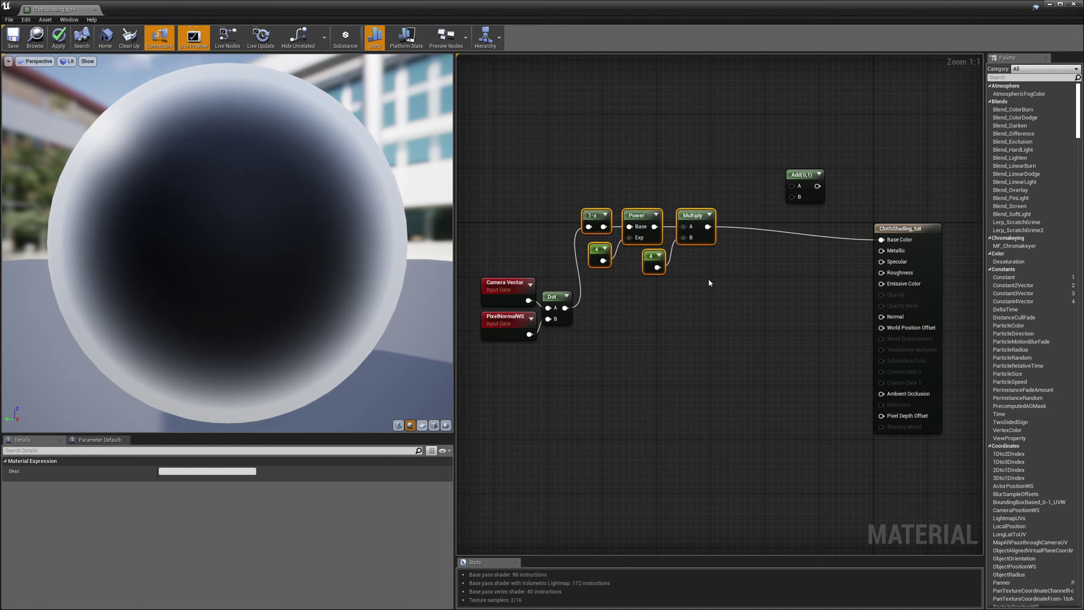
# - Paste a copy of the sheen nodes below the originals and delete the copy's 1-x node
pyautogui.hotkey('ctrl', 'v')
pyautogui.moveTo(661, 290); pyautogui.dragTo(607, 303)
pyautogui.click(609, 284)
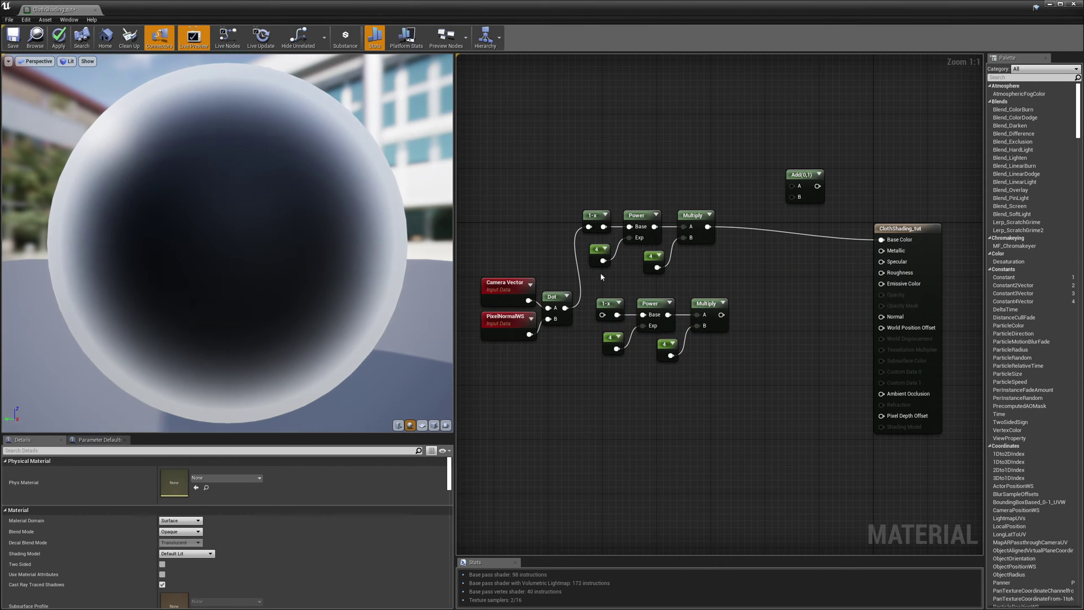
pyautogui.click(611, 305)
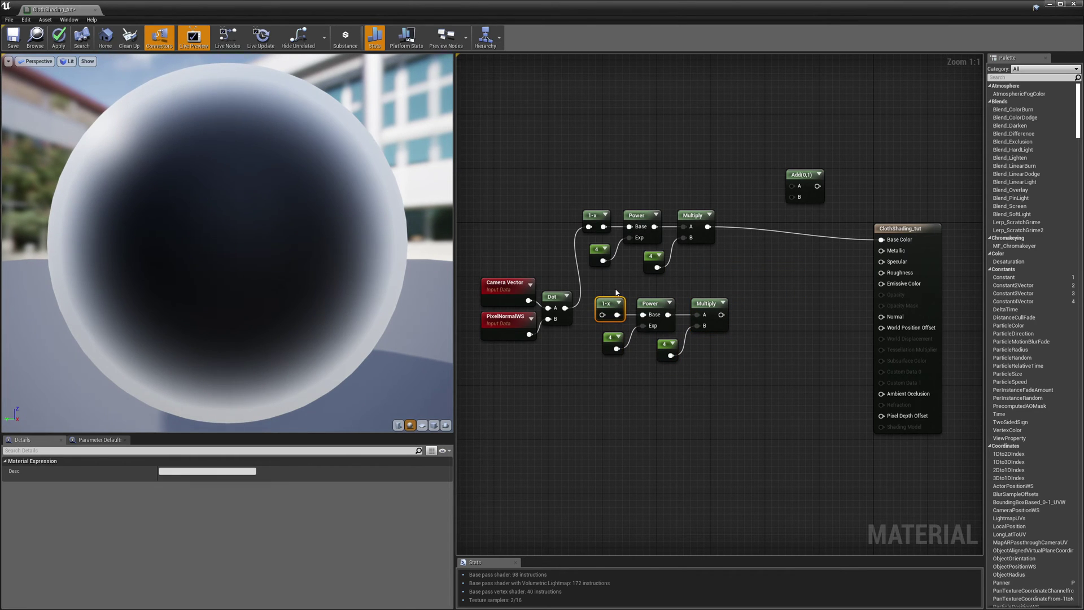
pyautogui.press('Delete')
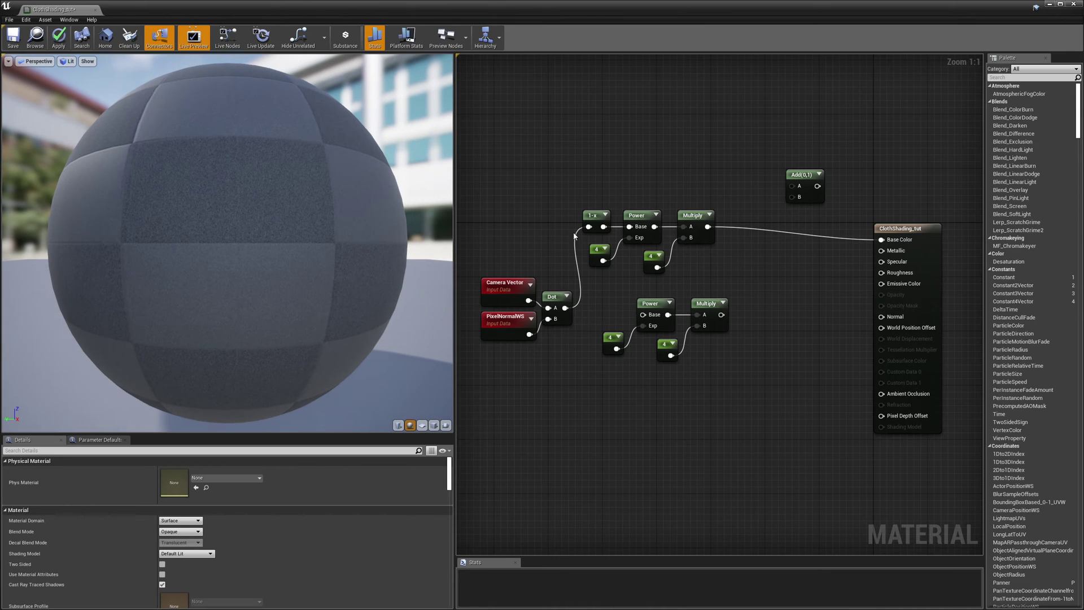
# - Wire Dot straight into the copy's Power Base and its Multiply into Base Color
pyautogui.click(592, 215)
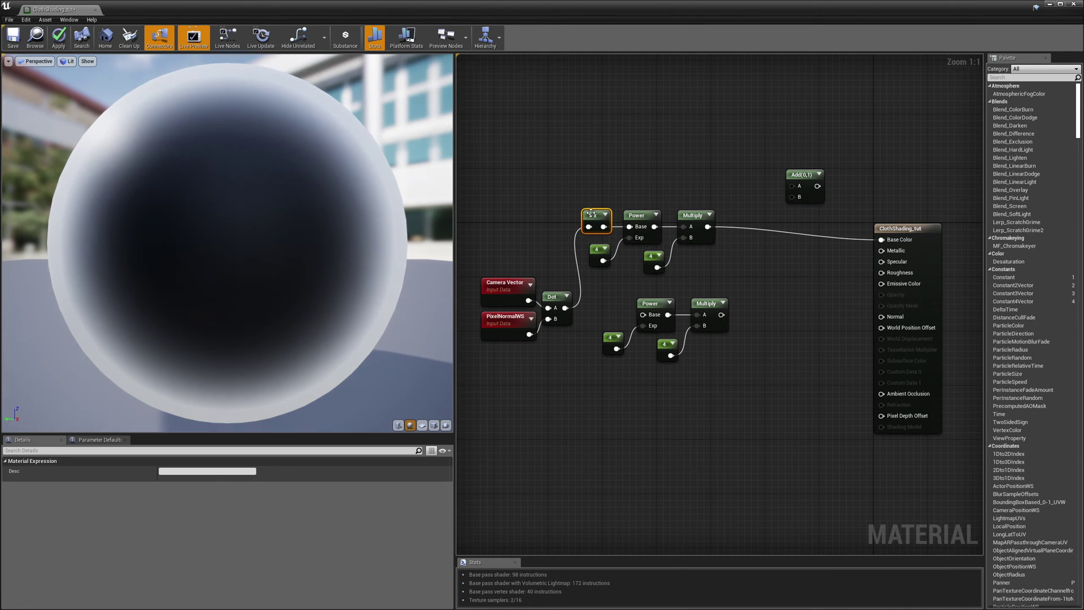
pyautogui.moveTo(565, 308); pyautogui.dragTo(746, 368)
pyautogui.moveTo(654, 309); pyautogui.dragTo(641, 302)
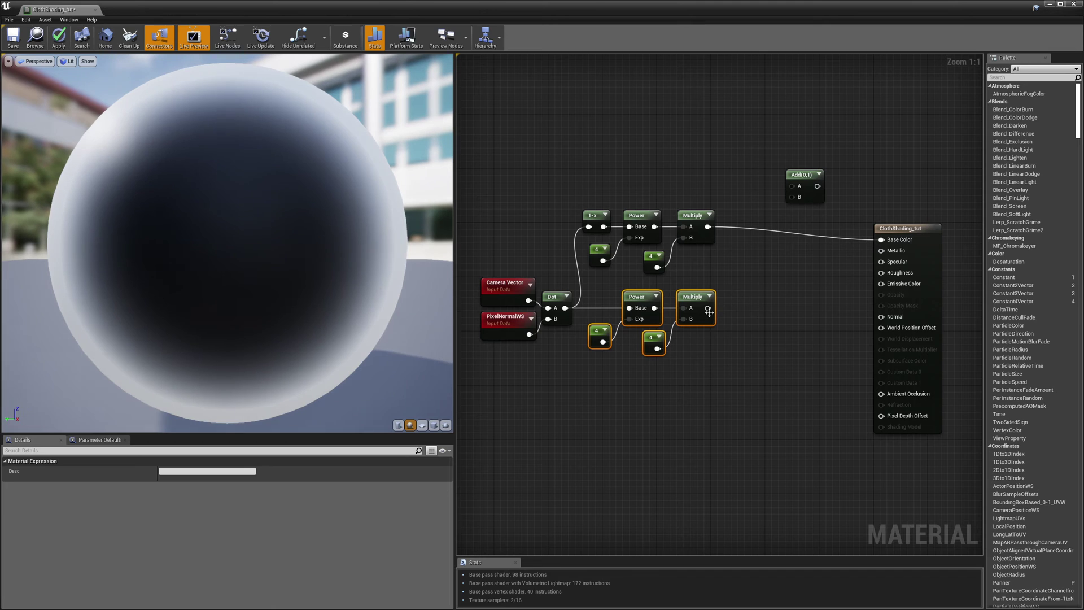
pyautogui.moveTo(708, 309); pyautogui.dragTo(881, 243)
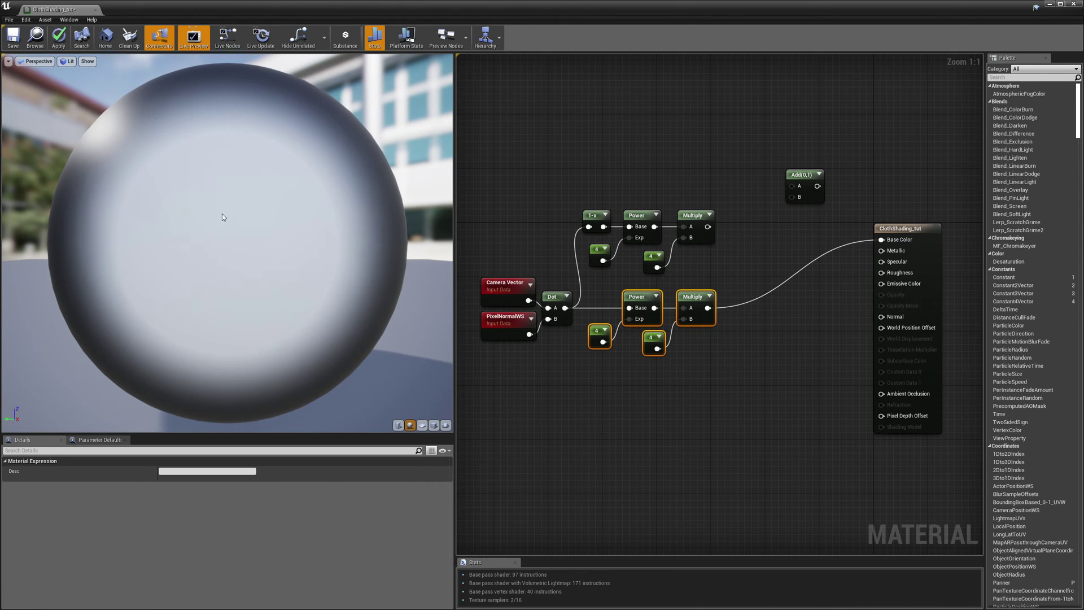
# - Set the lower chain's exponent constant to 16 and rewire the upper Multiply to Base Color
pyautogui.click(594, 330)
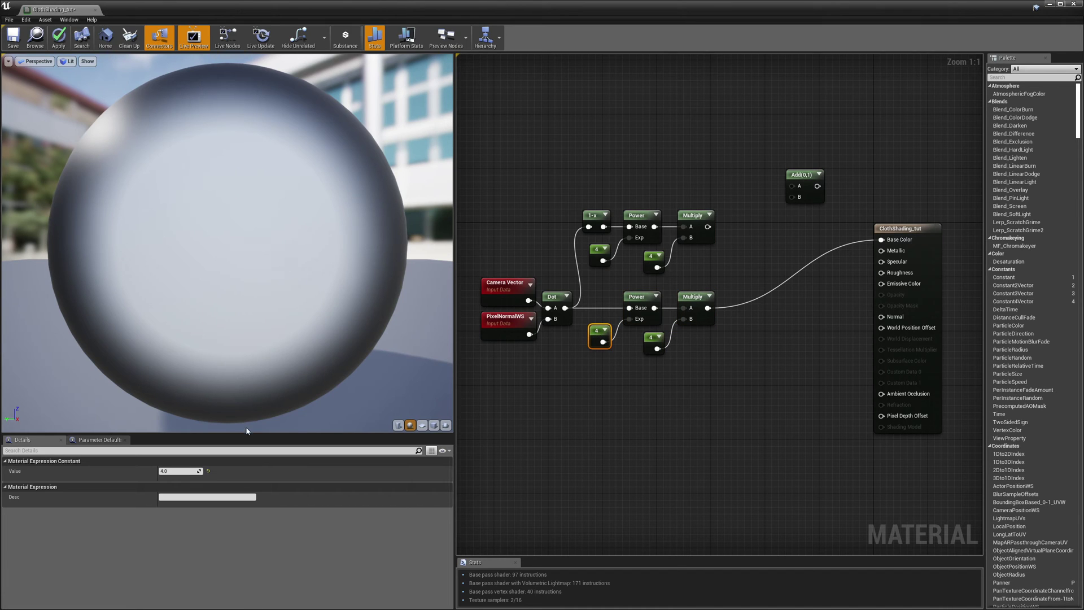
pyautogui.click(179, 470)
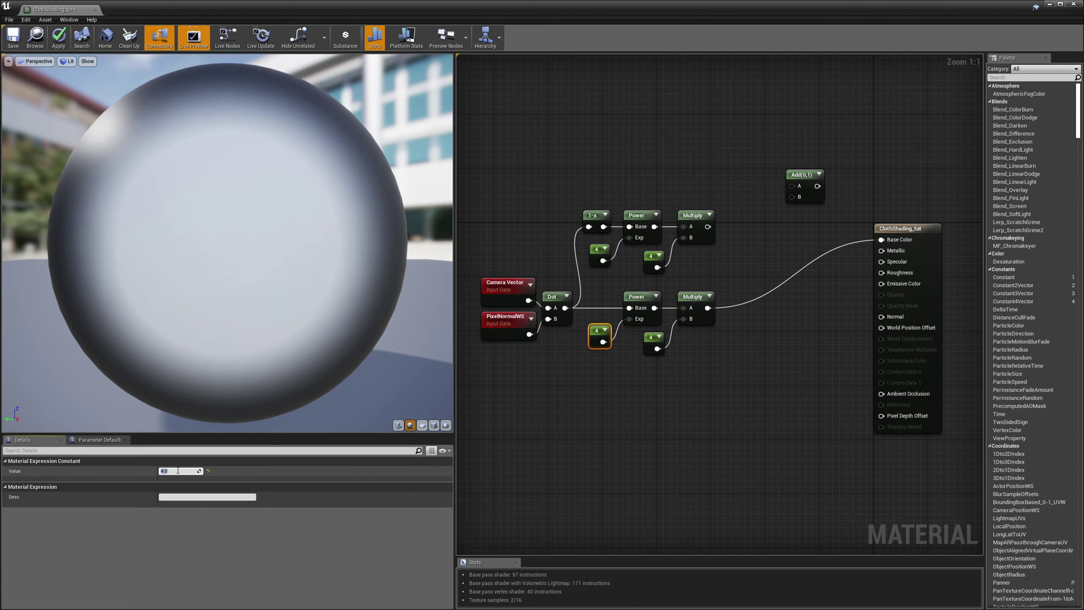
pyautogui.write('16')
pyautogui.press('Return')
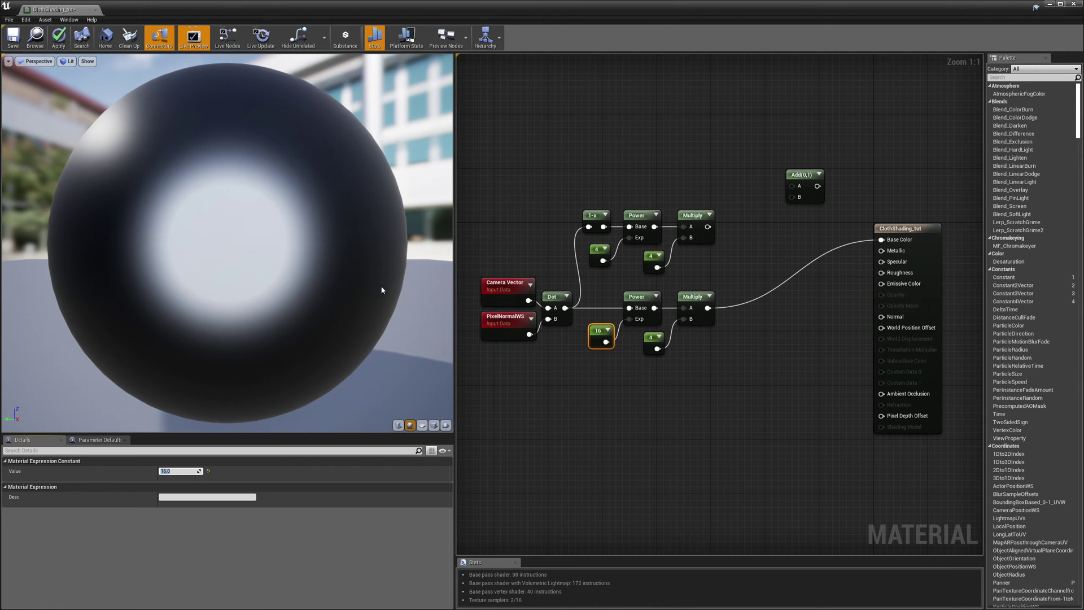
pyautogui.moveTo(707, 227); pyautogui.dragTo(882, 239)
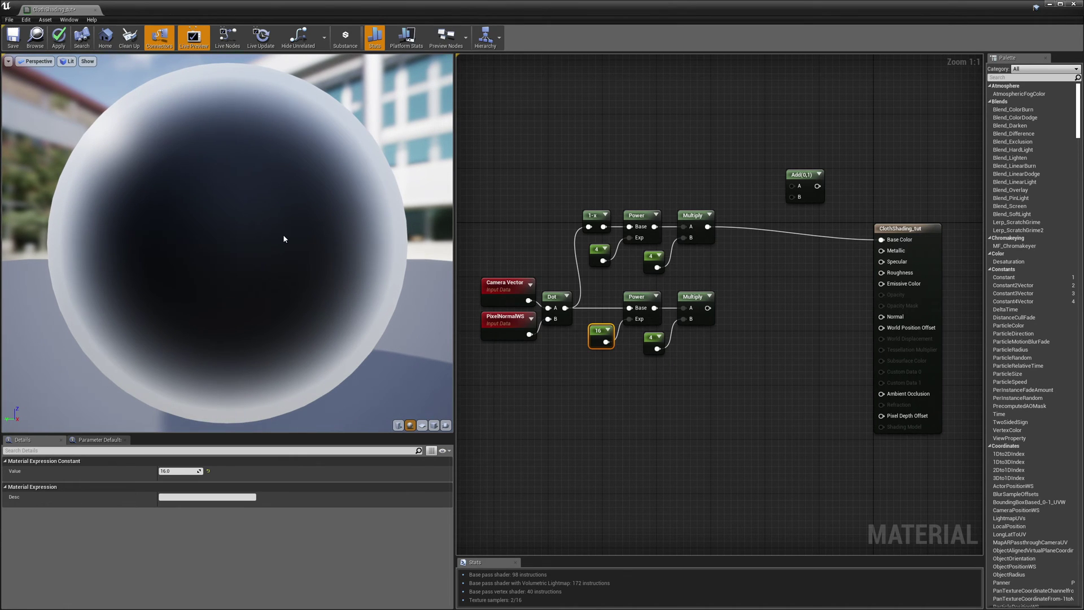
# - Place an Add node summing the upper and lower sheen Multiplies into Base Color
pyautogui.rightClick(746, 262)
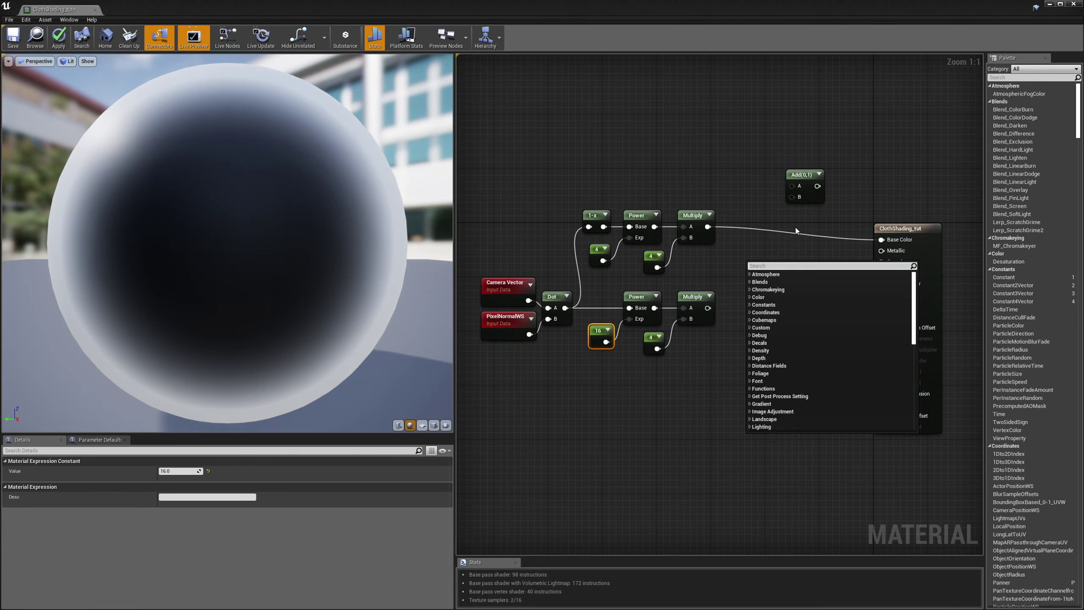
pyautogui.click(798, 181)
pyautogui.moveTo(798, 181); pyautogui.dragTo(749, 263)
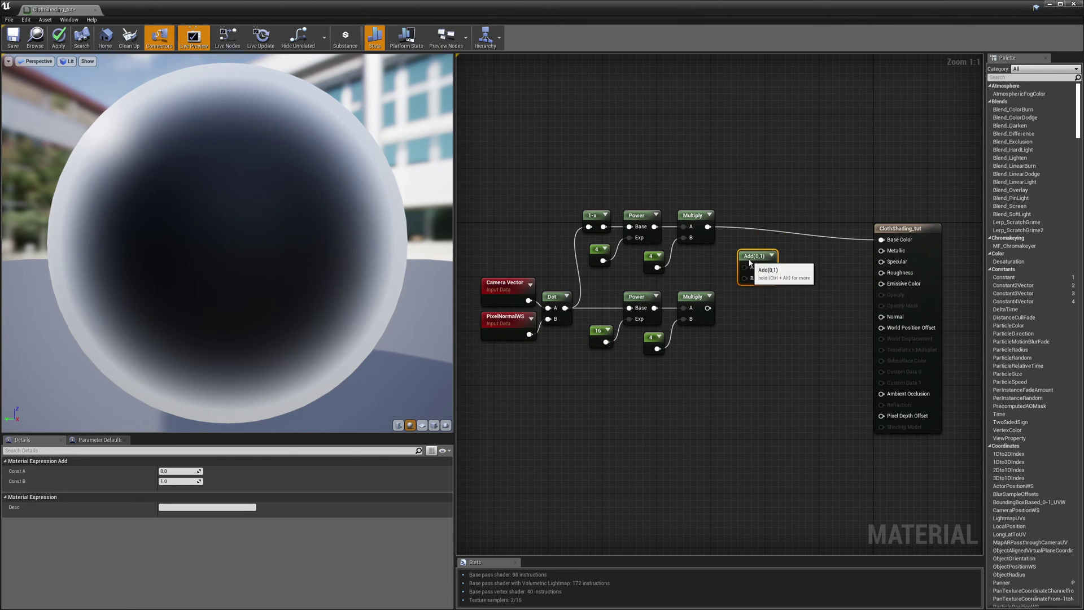
pyautogui.moveTo(708, 227); pyautogui.dragTo(743, 268)
pyautogui.moveTo(708, 308); pyautogui.dragTo(881, 239)
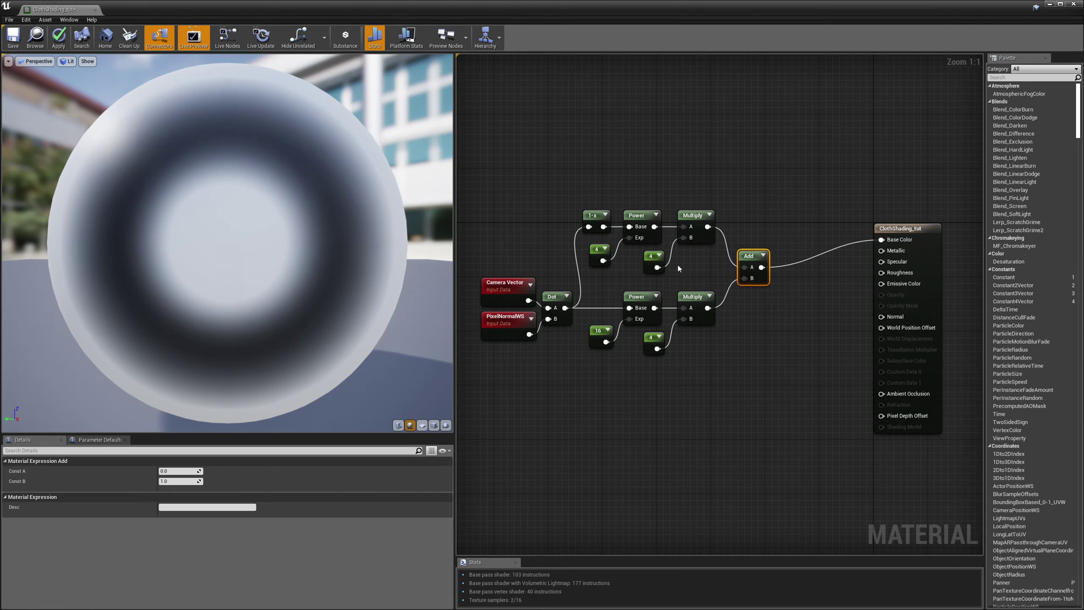
# - Review the four sheen constants and set the first chain's exponent Value to 2
pyautogui.click(597, 252)
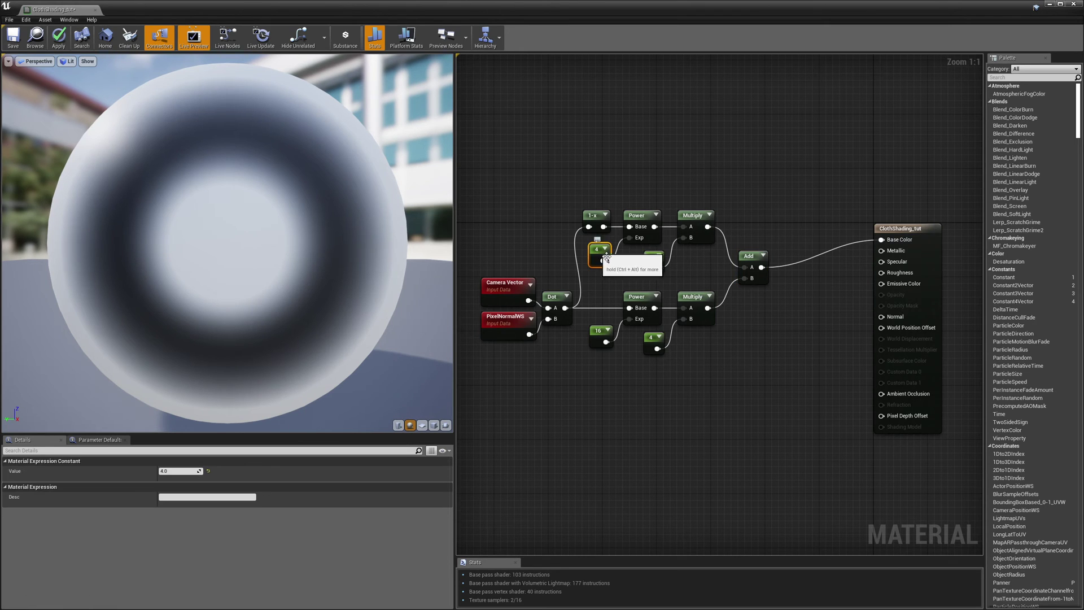
pyautogui.click(654, 260)
pyautogui.click(600, 339)
pyautogui.click(651, 341)
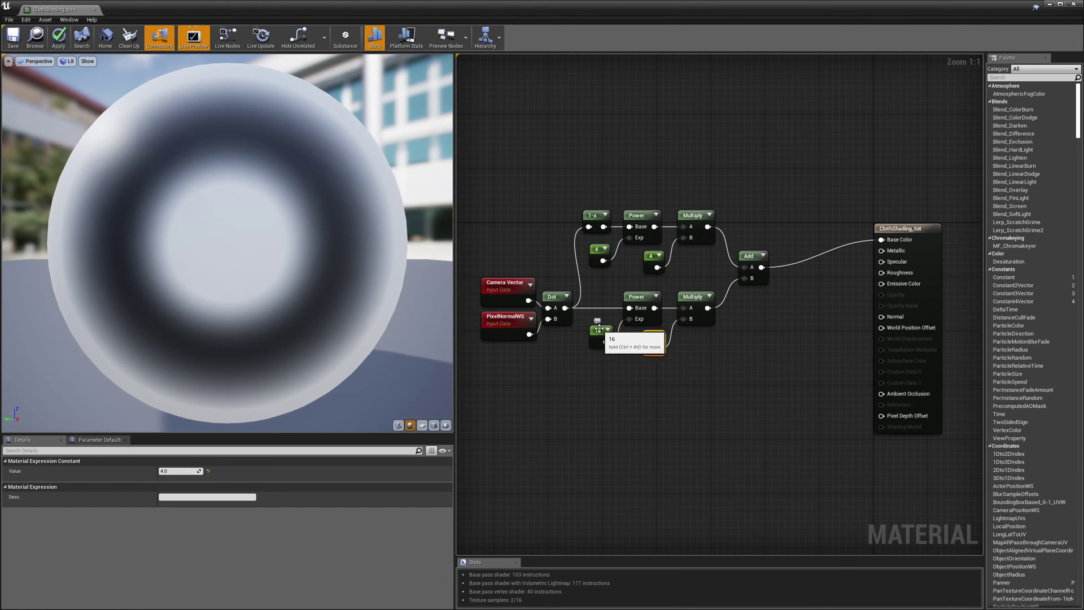
pyautogui.click(595, 254)
pyautogui.click(169, 470)
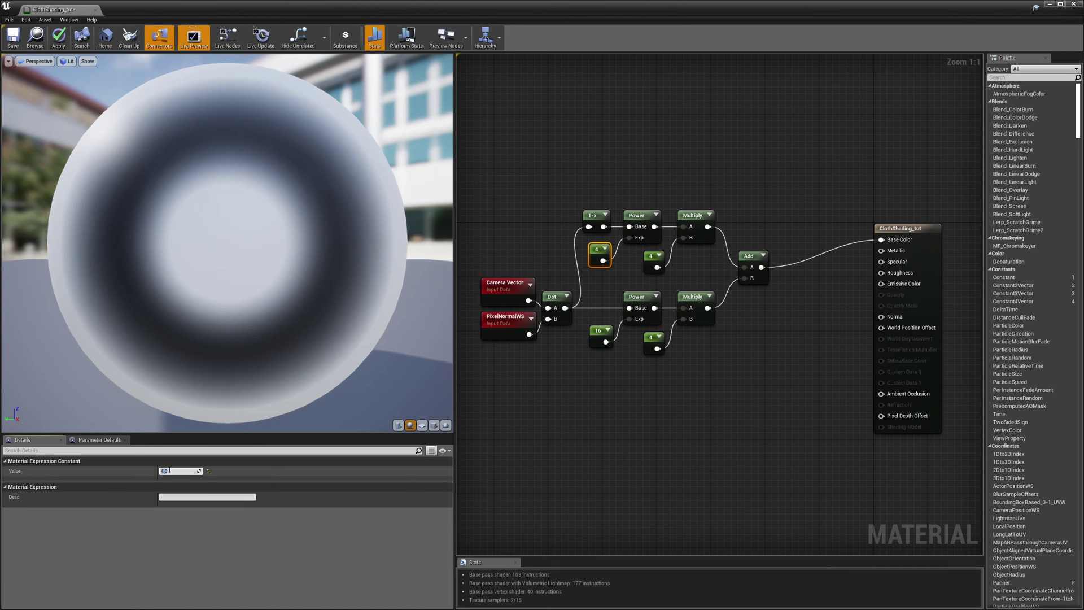
pyautogui.press('Return')
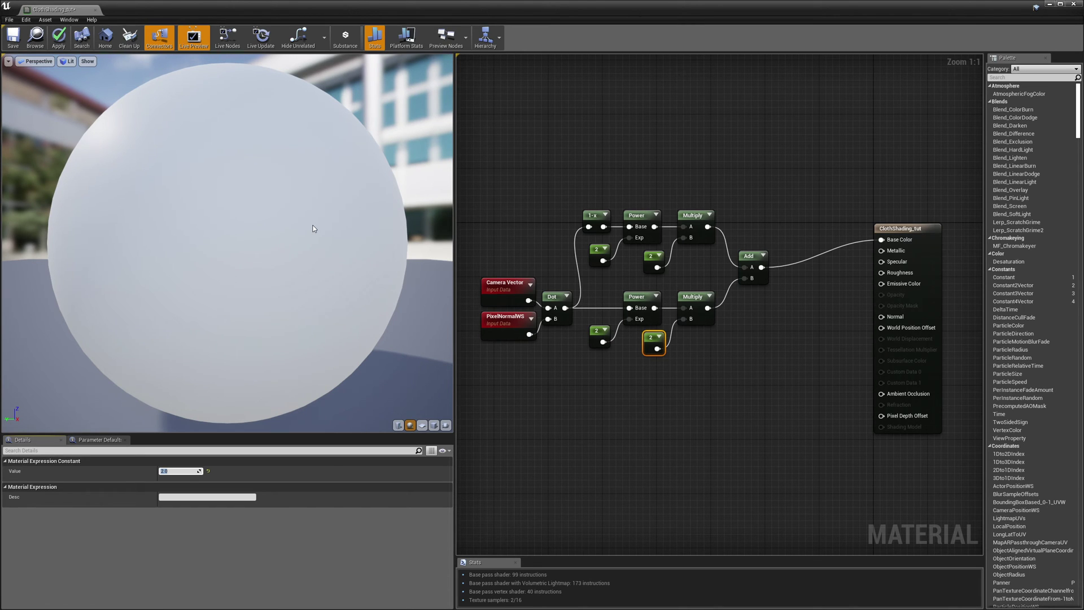
# - Move the six texture nodes up beside the sheen chains and select the TexCoord tiling nodes
pyautogui.moveTo(682, 430); pyautogui.dragTo(702, 144, button='right')
pyautogui.moveTo(929, 380); pyautogui.dragTo(824, 252, button='right')
pyautogui.moveTo(534, 285); pyautogui.dragTo(878, 509)
pyautogui.moveTo(864, 252); pyautogui.dragTo(876, 421, button='right')
pyautogui.moveTo(725, 510); pyautogui.dragTo(596, 150)
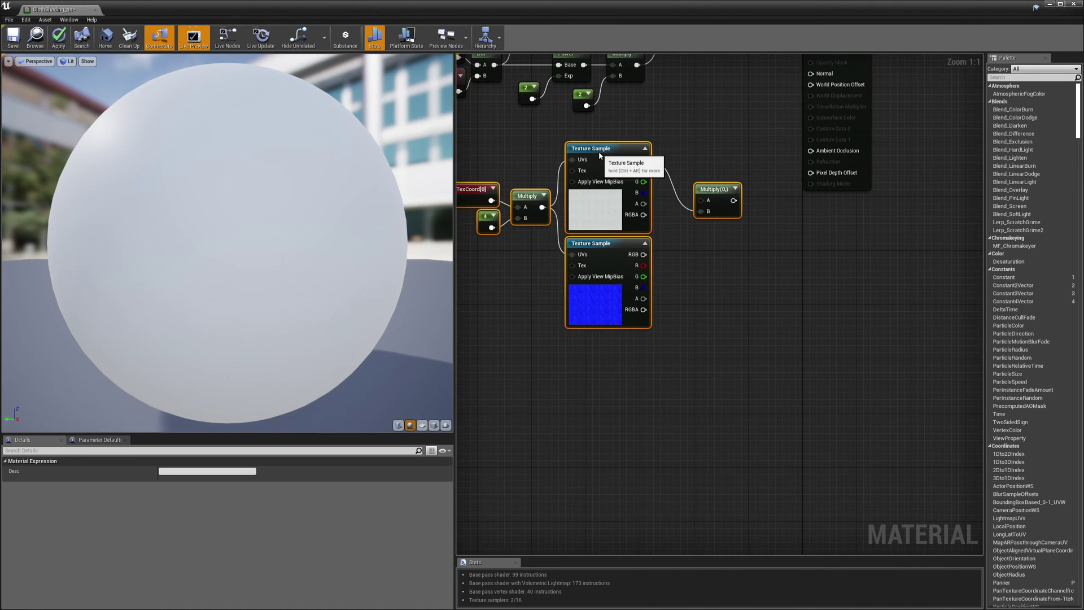
pyautogui.moveTo(708, 111); pyautogui.dragTo(811, 189, button='right')
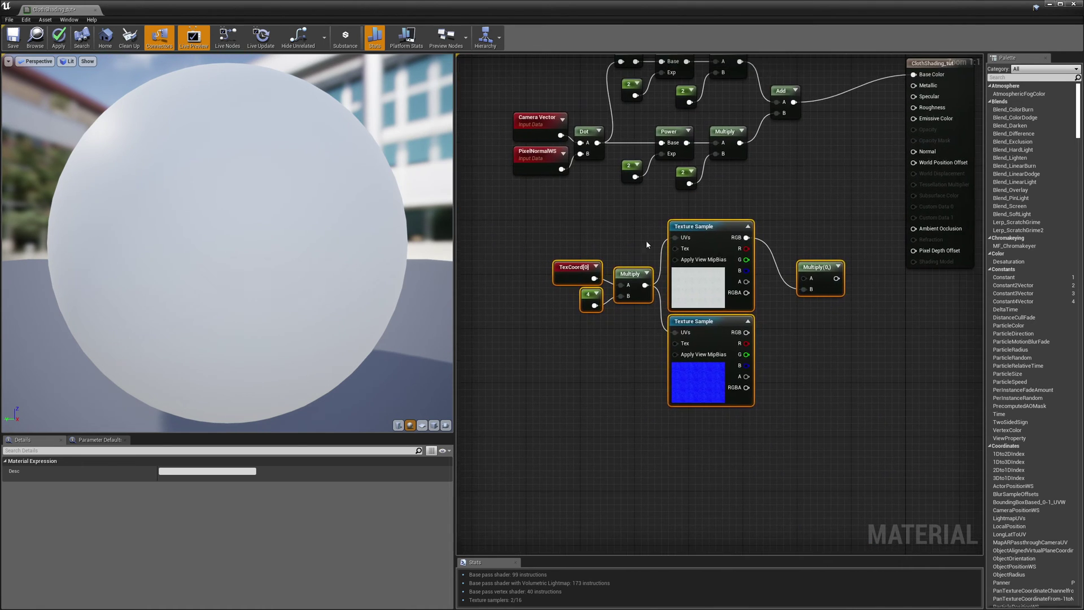
pyautogui.click(572, 269)
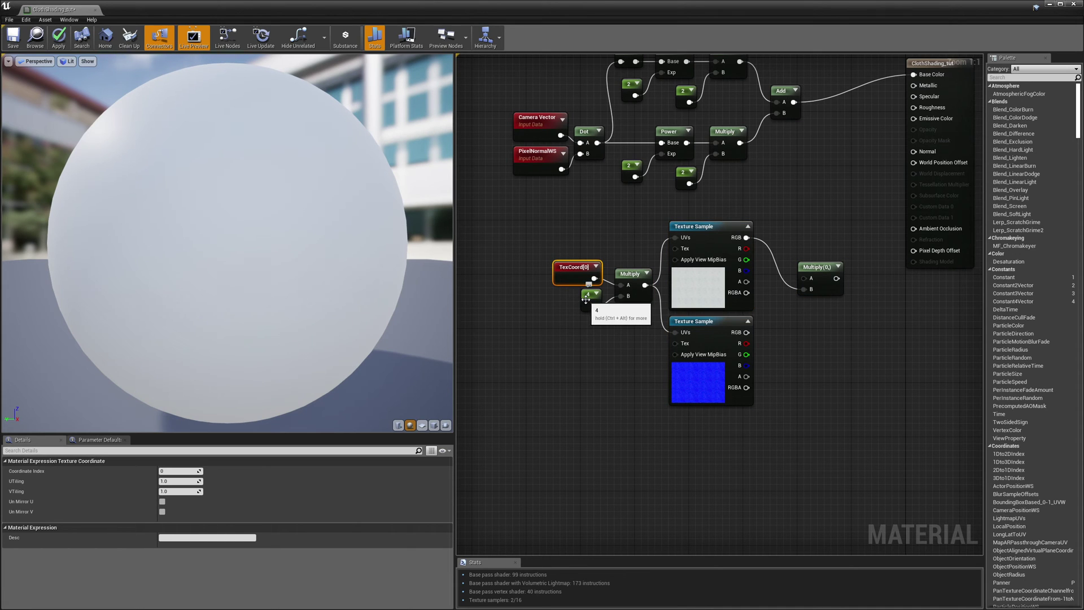
pyautogui.moveTo(530, 242); pyautogui.dragTo(635, 326)
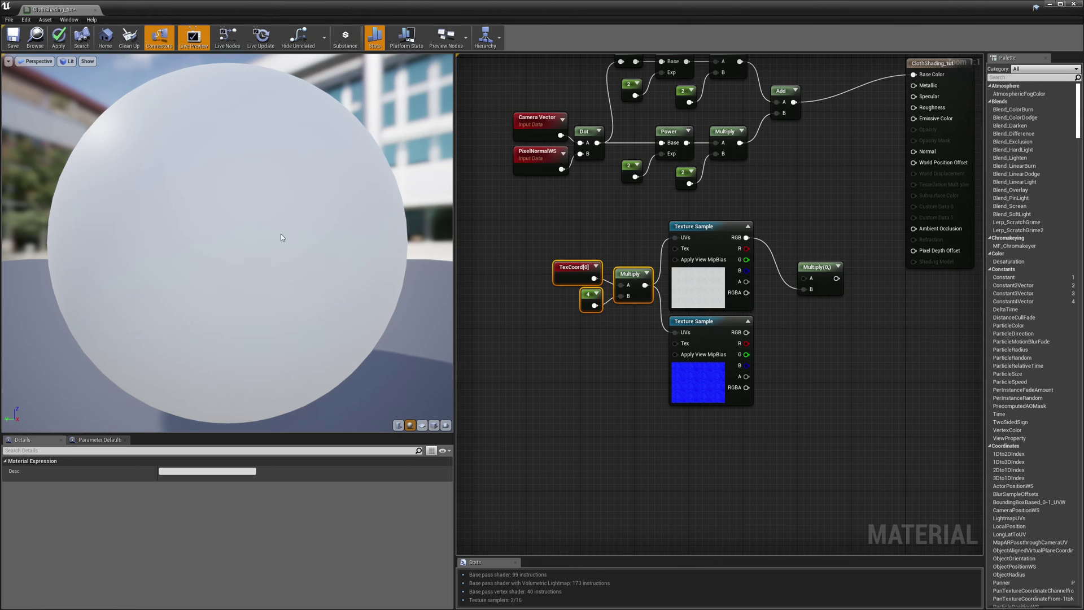
# - Open the upper Texture Sample's cotton_d diffuse texture
pyautogui.moveTo(808, 179); pyautogui.dragTo(808, 302, button='right')
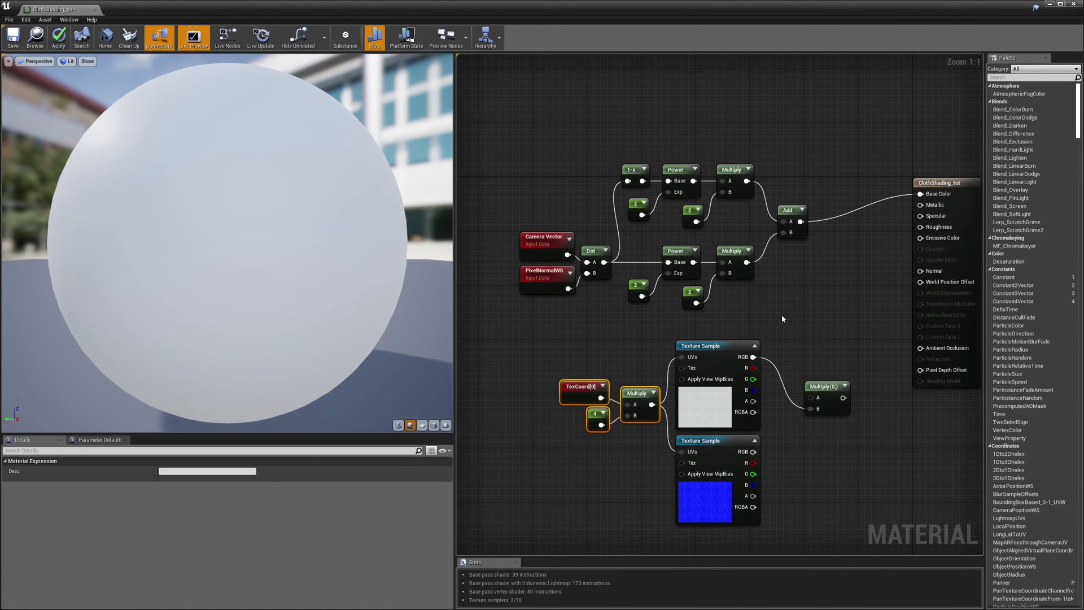
pyautogui.click(709, 347)
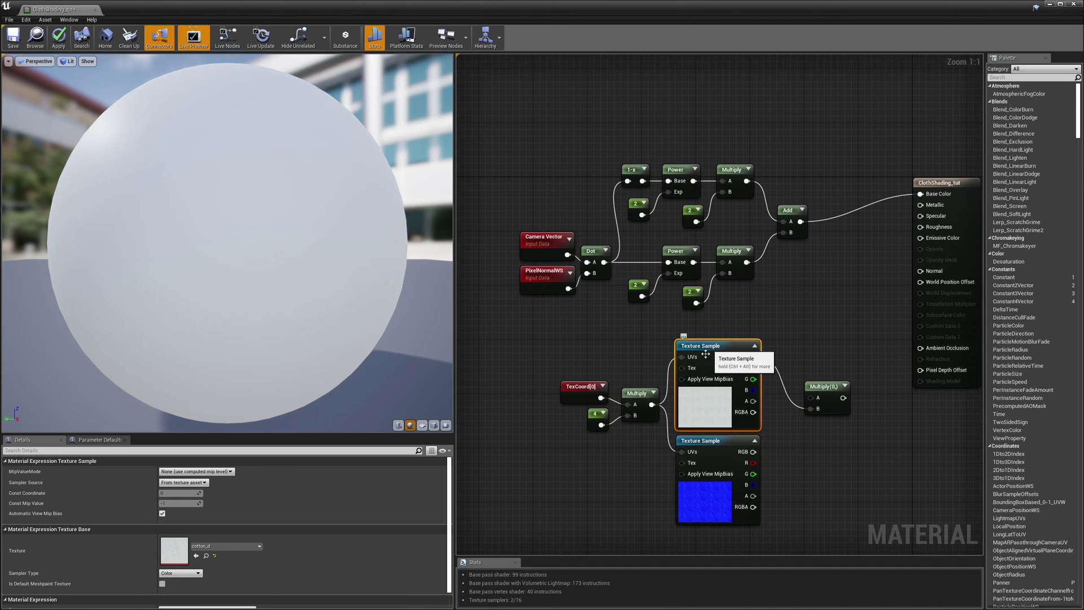
pyautogui.doubleClick(710, 400)
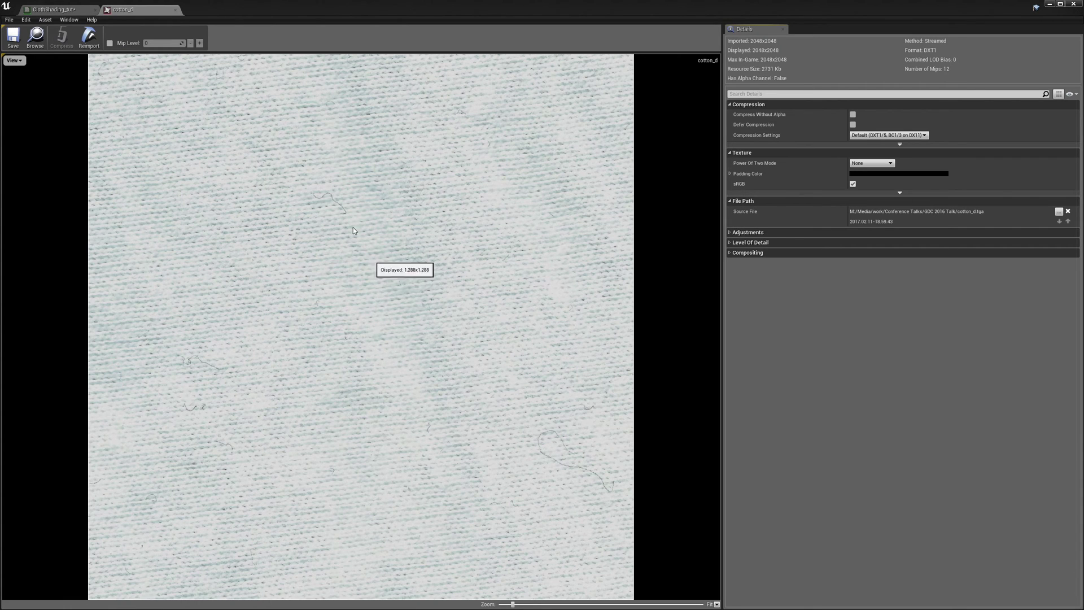
# - Open the lower Texture Sample's cotton_n normal map, then return to the ClothShading_tut graph
pyautogui.click(54, 10)
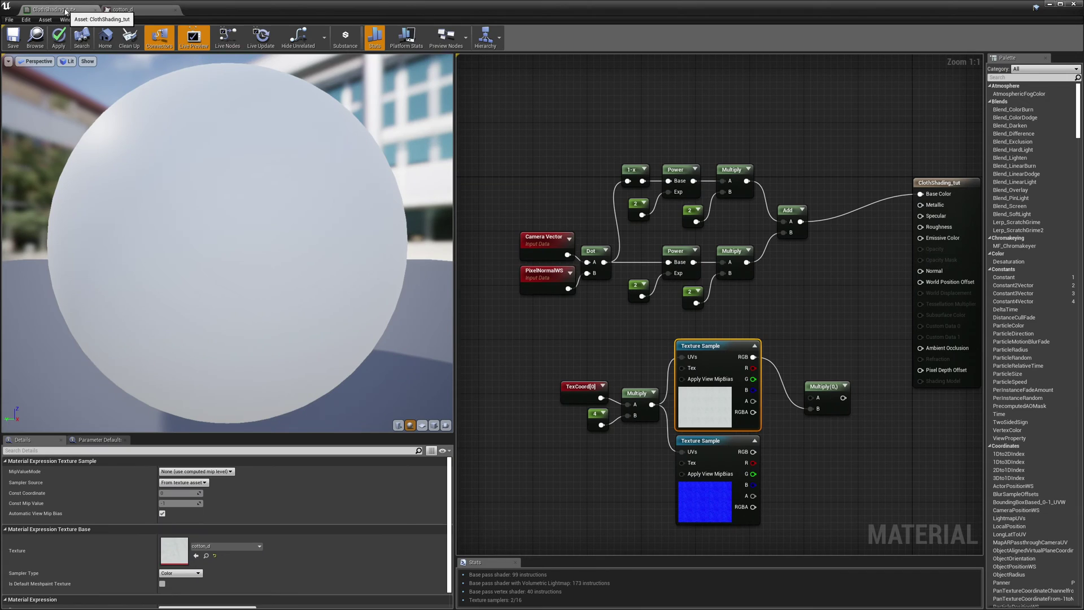
pyautogui.click(700, 480)
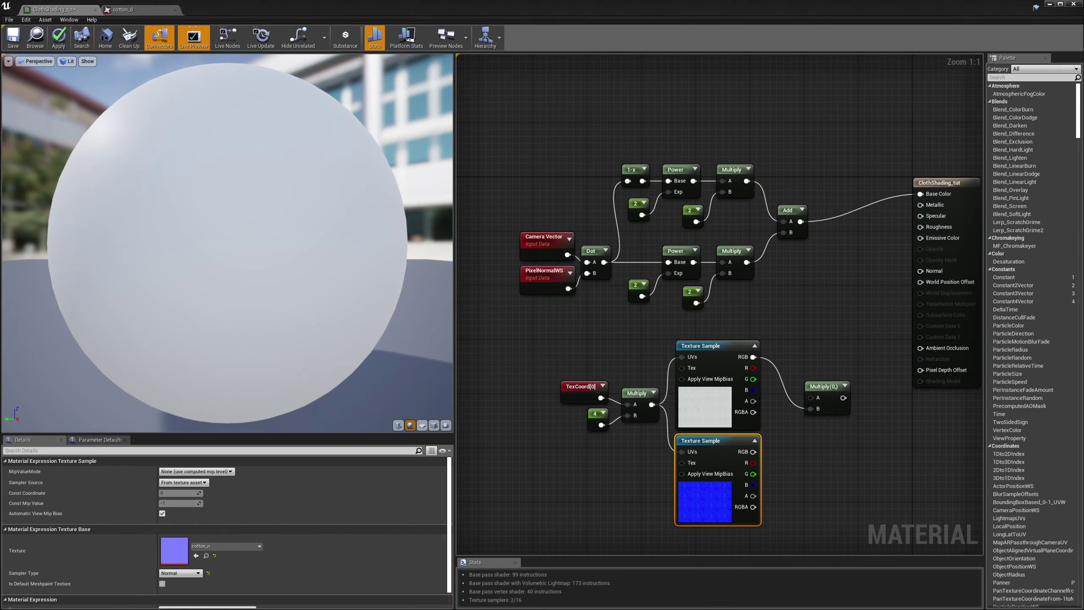
pyautogui.doubleClick(700, 481)
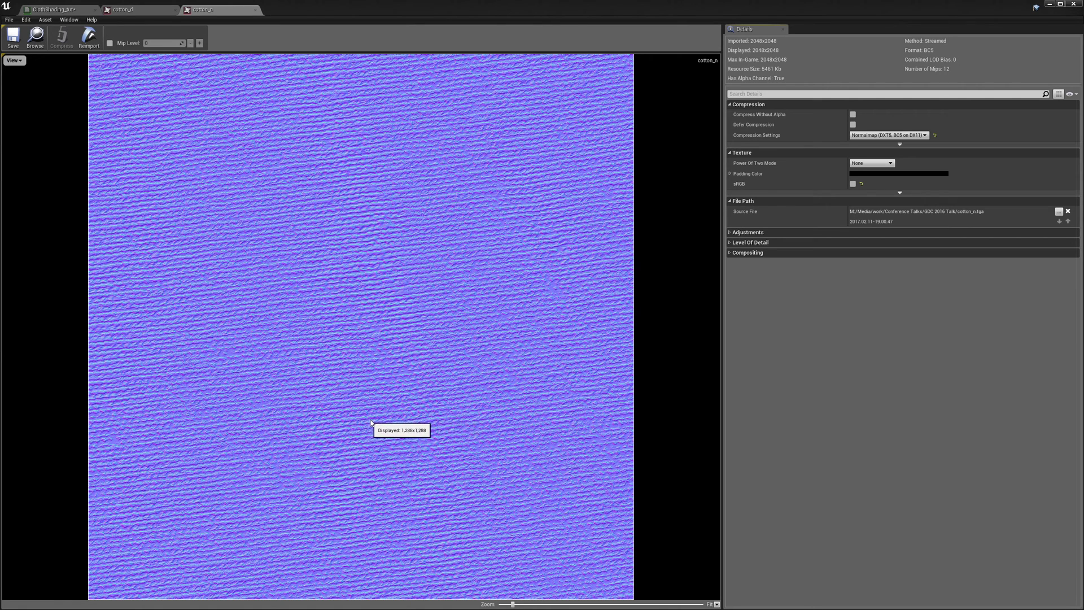
pyautogui.click(53, 10)
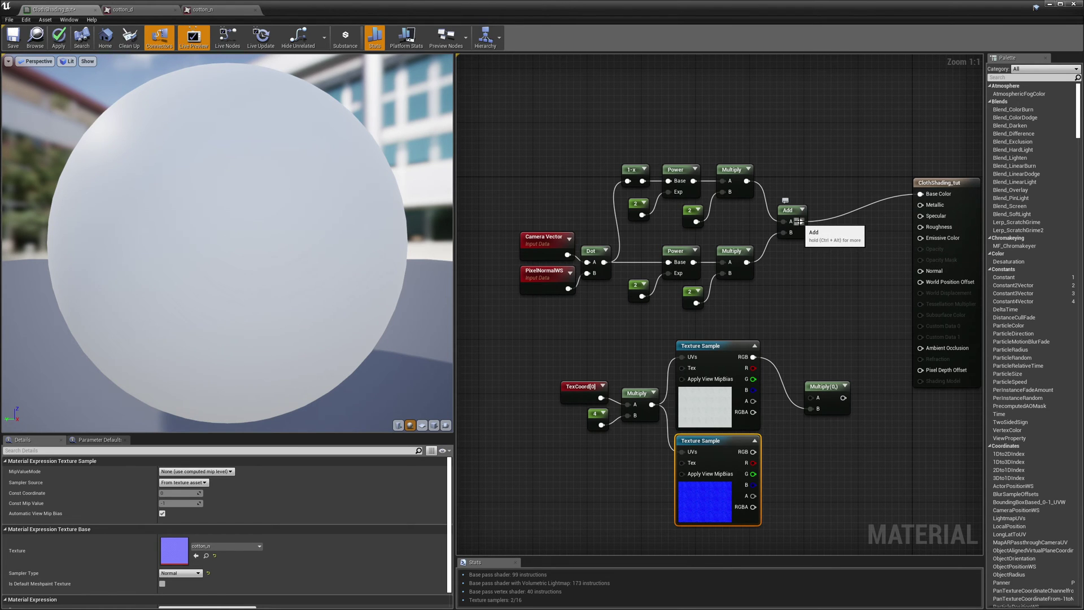
# - Multiply the sheen sum by cotton_d into Base Color and wire cotton_n RGB to Normal
pyautogui.moveTo(582, 113); pyautogui.dragTo(739, 222)
pyautogui.moveTo(624, 242); pyautogui.dragTo(750, 289)
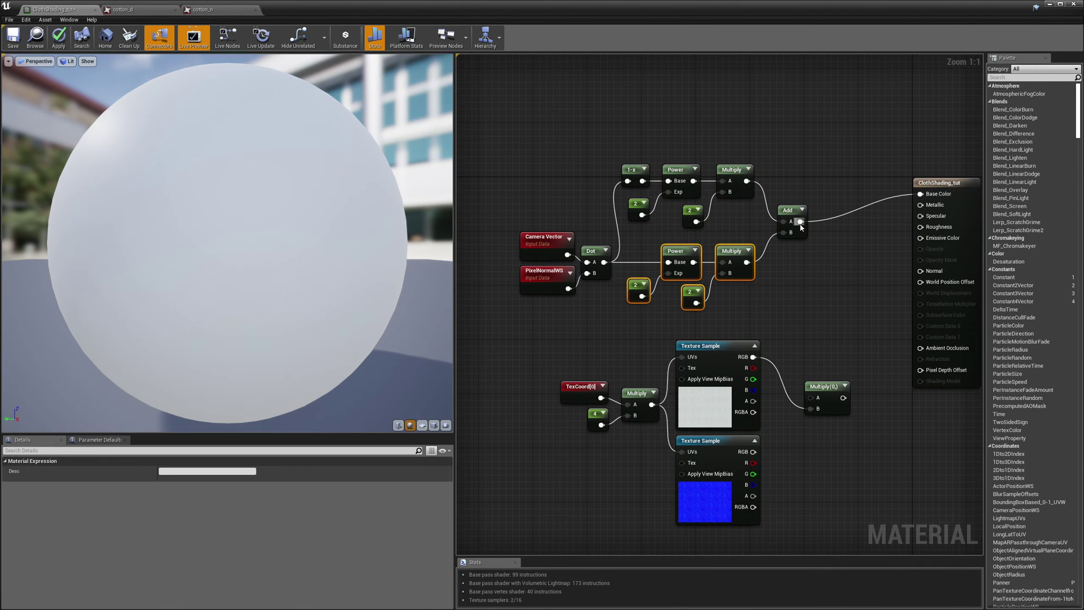
pyautogui.moveTo(800, 222); pyautogui.dragTo(811, 398)
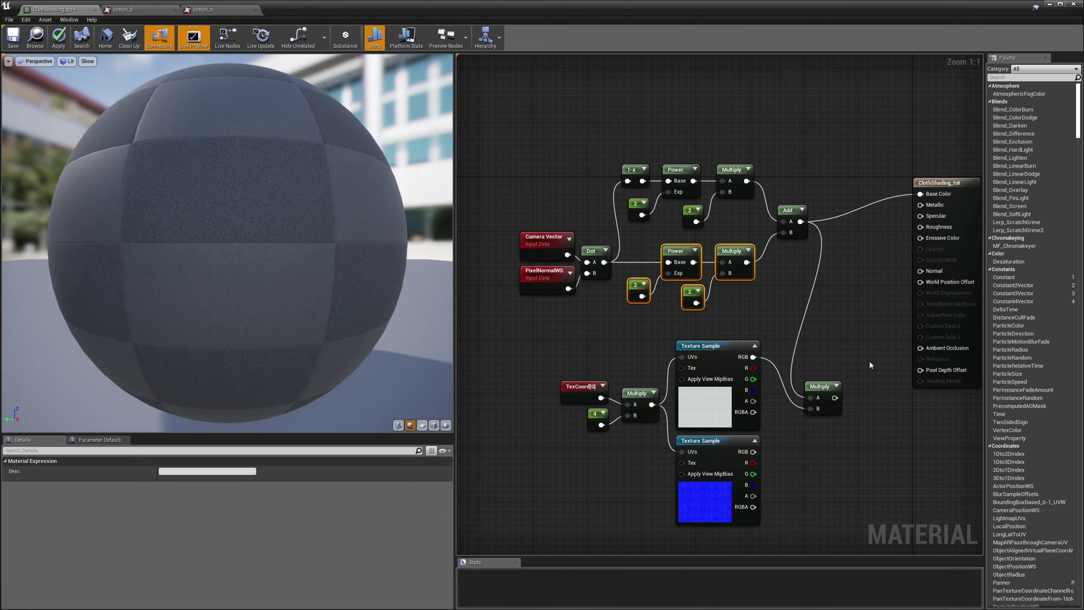
pyautogui.moveTo(826, 389); pyautogui.dragTo(920, 194)
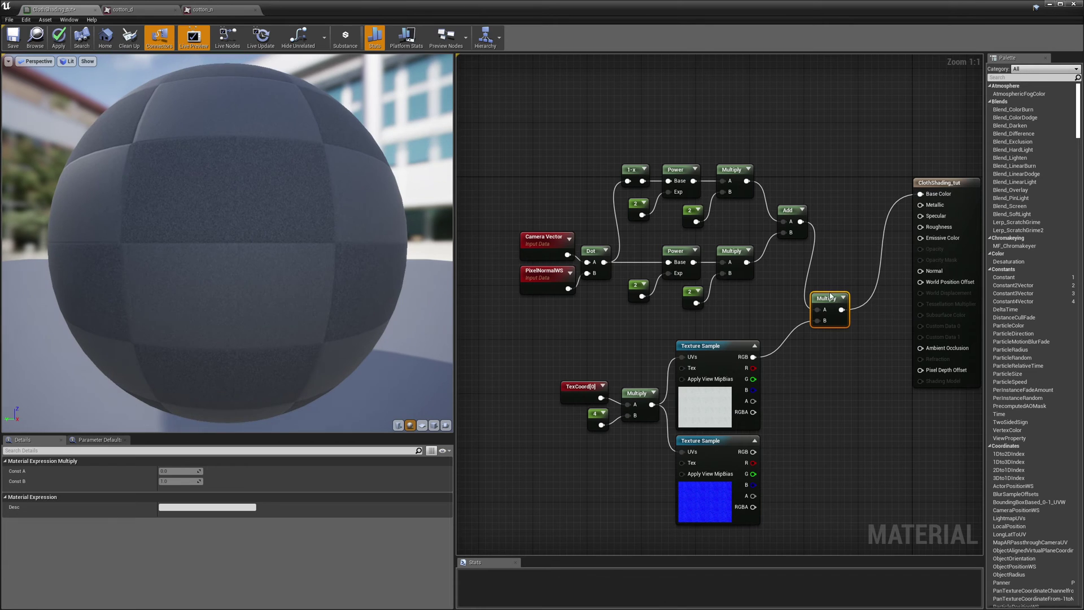
pyautogui.moveTo(830, 296); pyautogui.dragTo(844, 269)
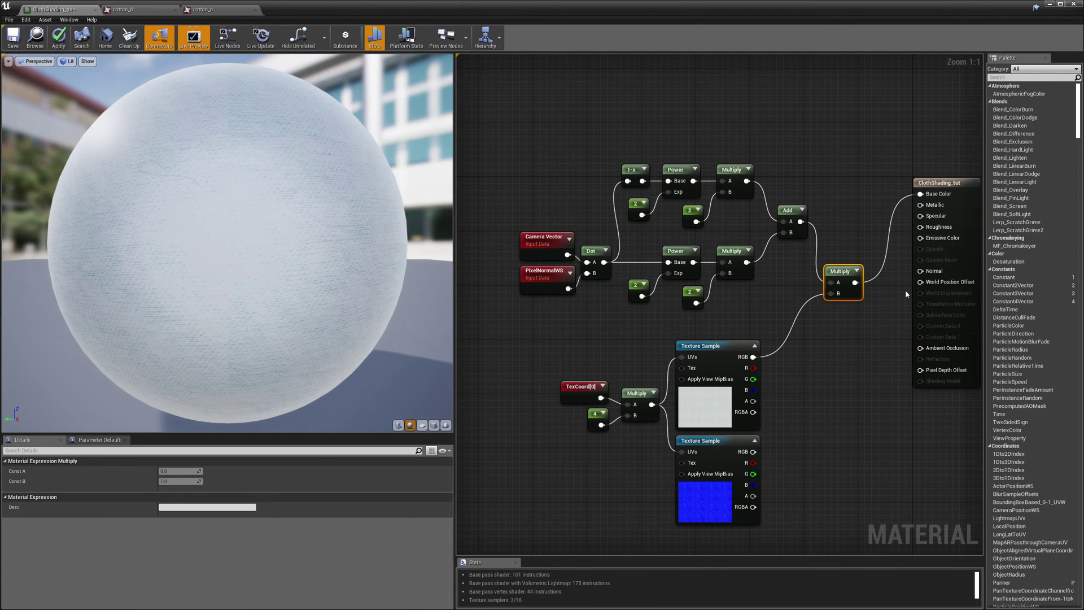
pyautogui.moveTo(753, 452); pyautogui.dragTo(921, 271)
pyautogui.moveTo(753, 452); pyautogui.dragTo(854, 472)
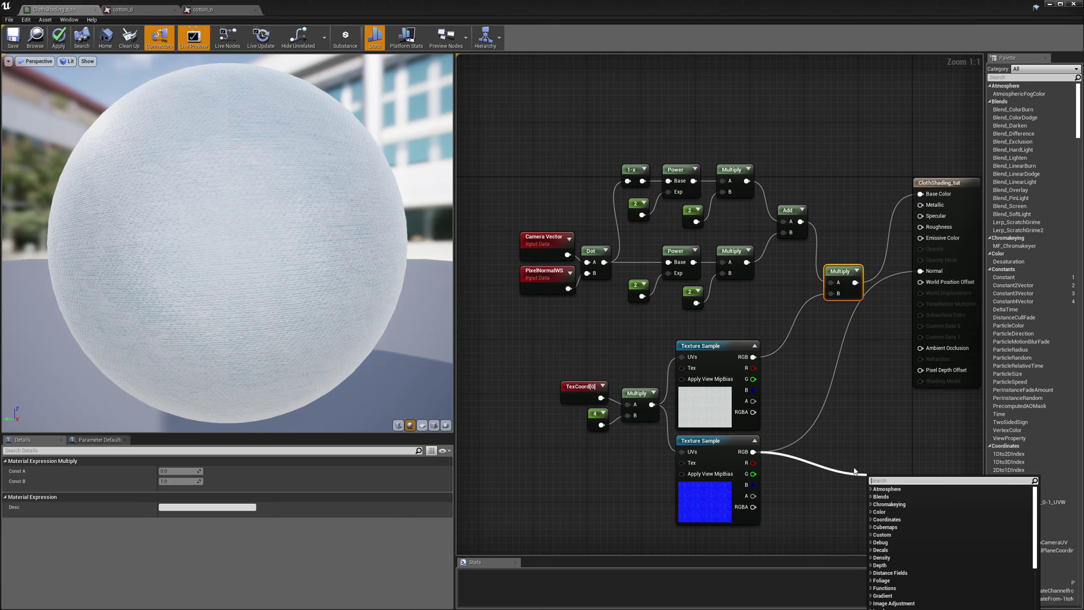
# - Add a TransformVector converting cotton_n to world space and feed it to Dot's B instead of PixelNormalWS
pyautogui.click(548, 273)
pyautogui.moveTo(548, 273); pyautogui.dragTo(526, 278)
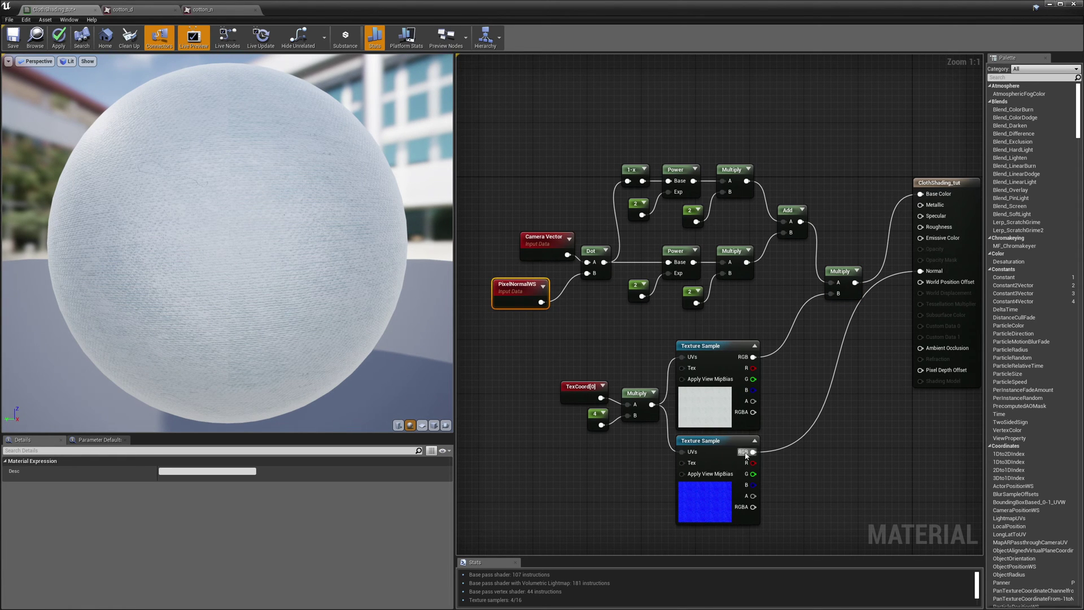
pyautogui.moveTo(753, 451); pyautogui.dragTo(587, 274)
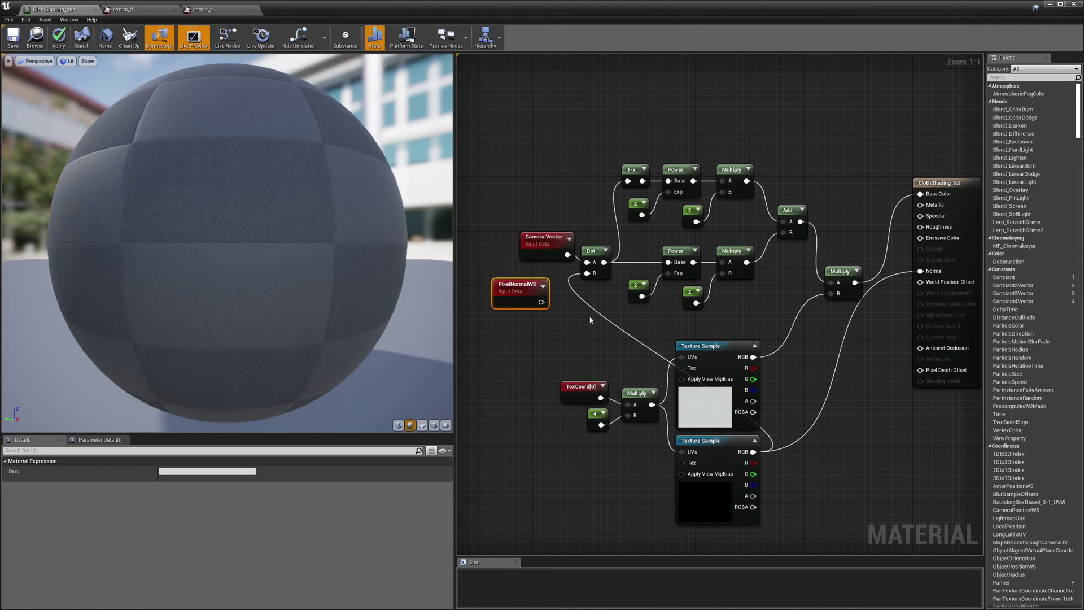
pyautogui.rightClick(857, 459)
pyautogui.write('trans')
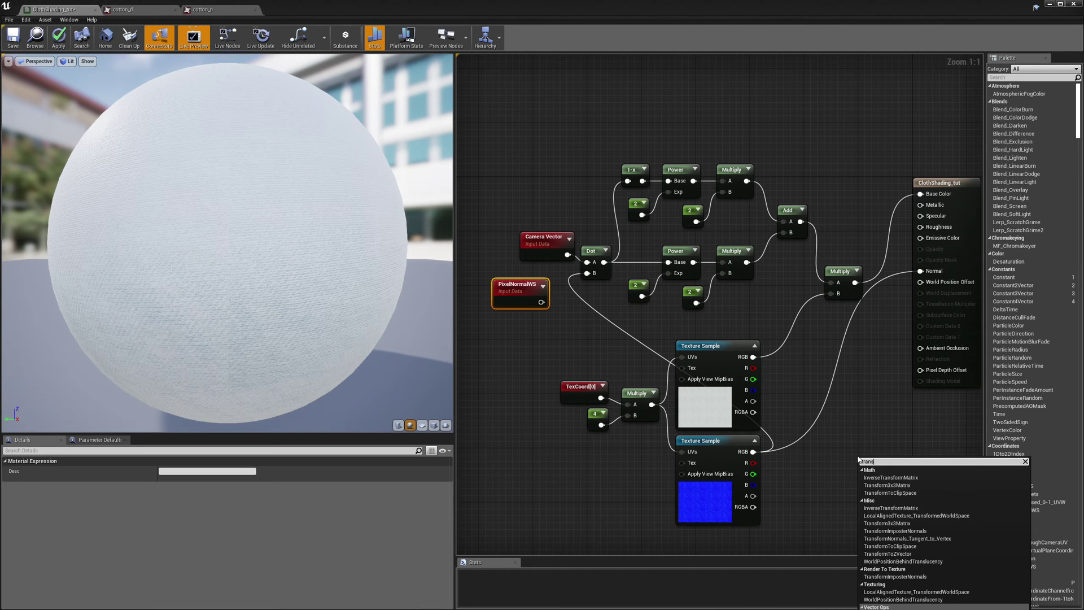
pyautogui.press('Down')
pyautogui.press('Down')
pyautogui.press('Down')
pyautogui.press('Down')
pyautogui.press('Down')
pyautogui.press('Down')
pyautogui.press('Down')
pyautogui.press('Down')
pyautogui.press('Down')
pyautogui.press('Down')
pyautogui.press('Down')
pyautogui.press('Down')
pyautogui.press('Down')
pyautogui.press('Down')
pyautogui.press('Down')
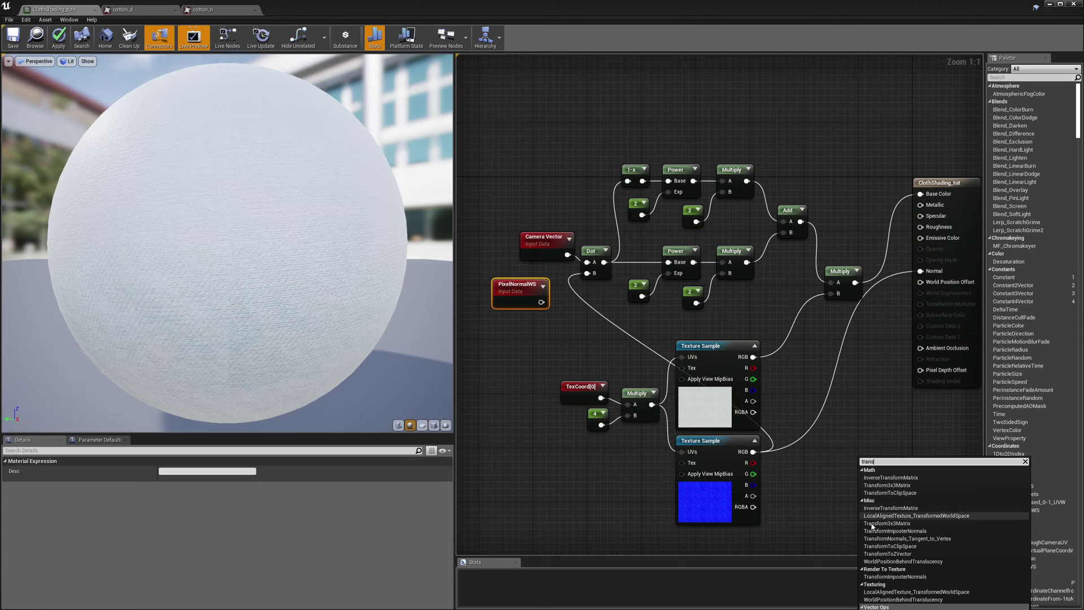
pyautogui.press('Return')
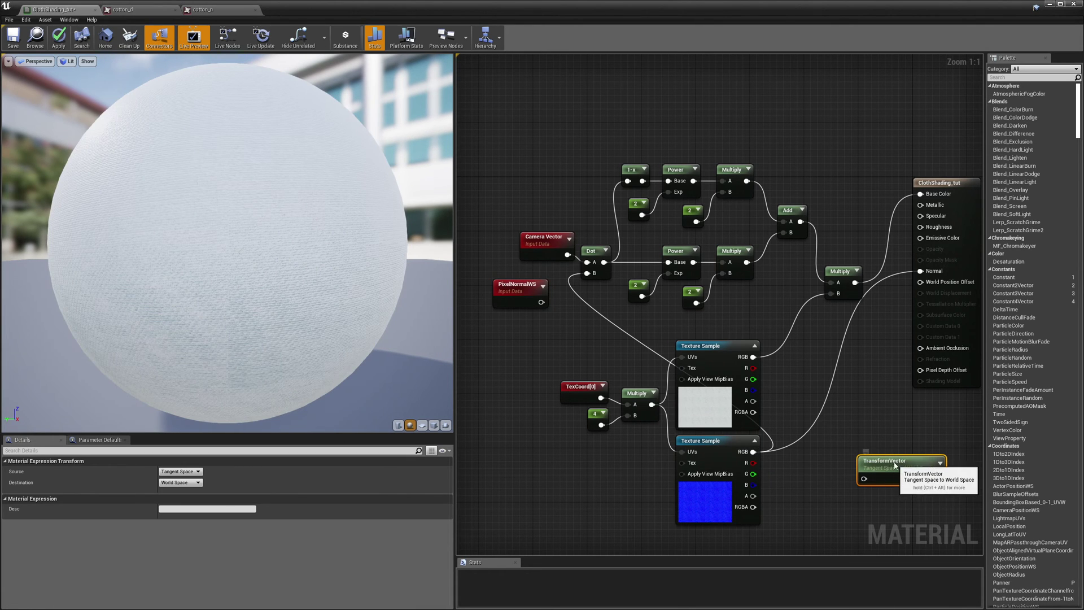
pyautogui.moveTo(882, 468); pyautogui.dragTo(849, 454)
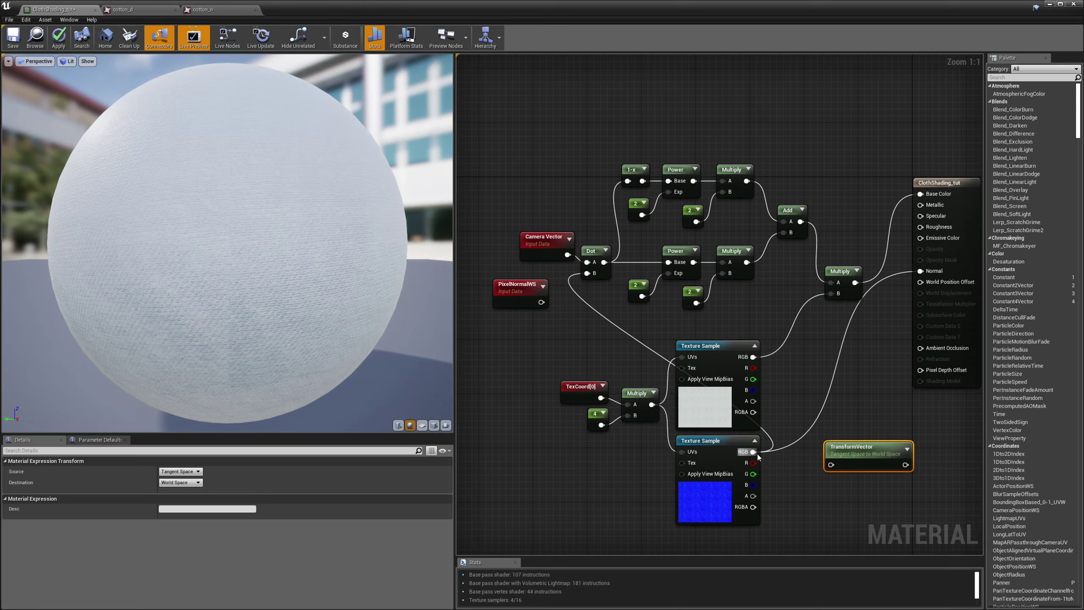
pyautogui.moveTo(754, 451); pyautogui.dragTo(831, 463)
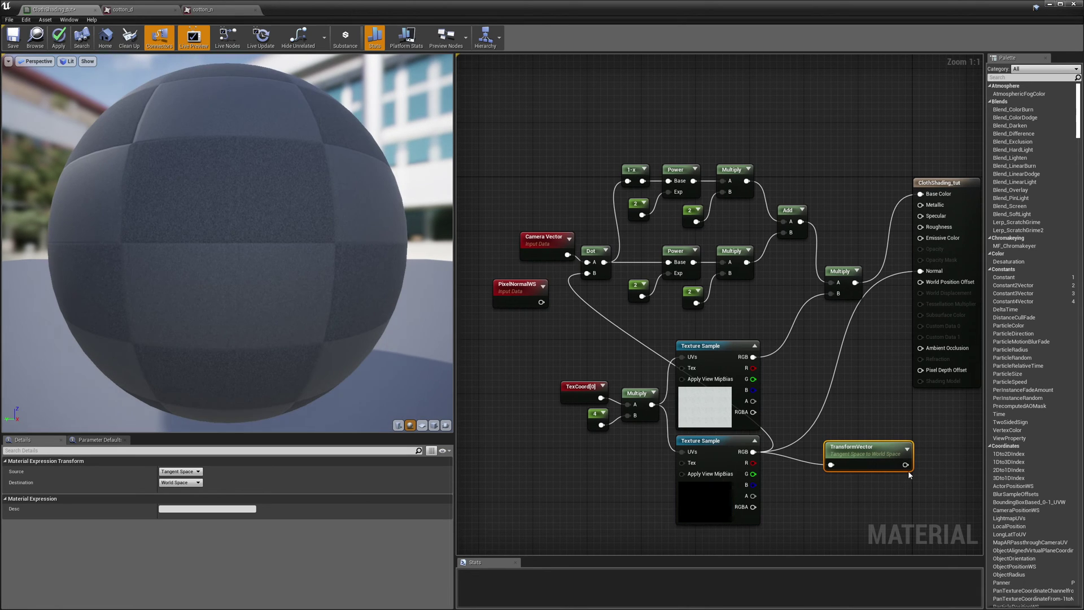
pyautogui.moveTo(905, 464); pyautogui.dragTo(587, 275)
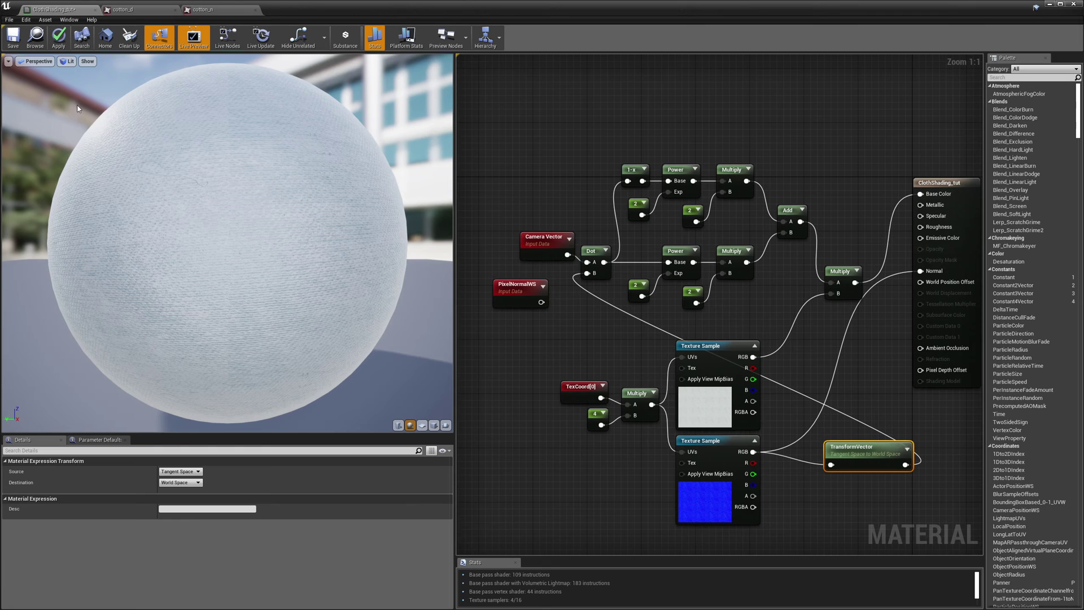
# - Switch the preview viewport to Unlit and select the lower sheen's multiplier constant 2
pyautogui.click(70, 62)
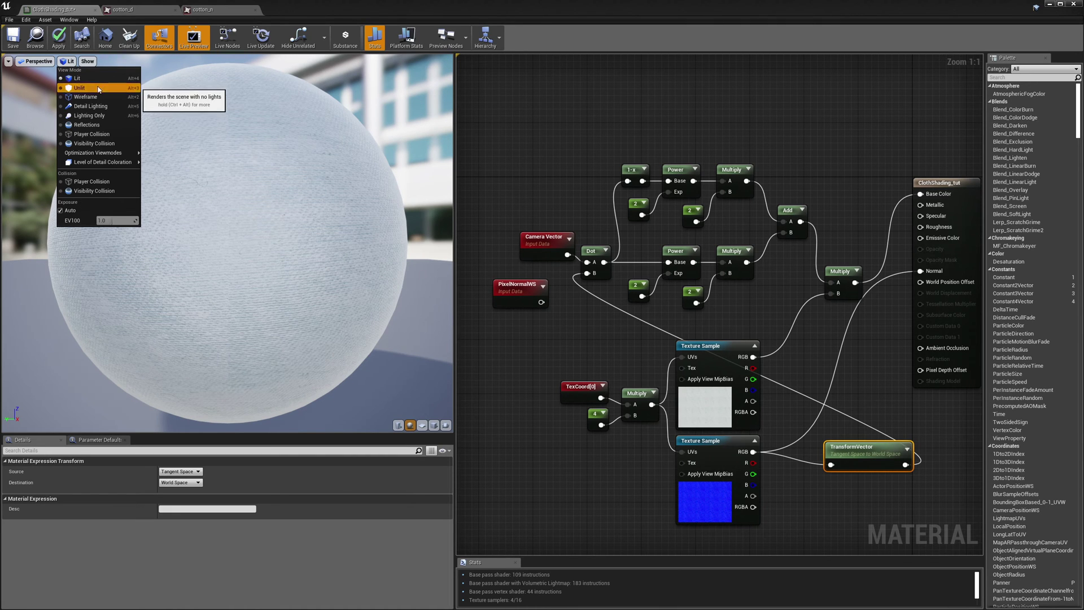
pyautogui.click(79, 88)
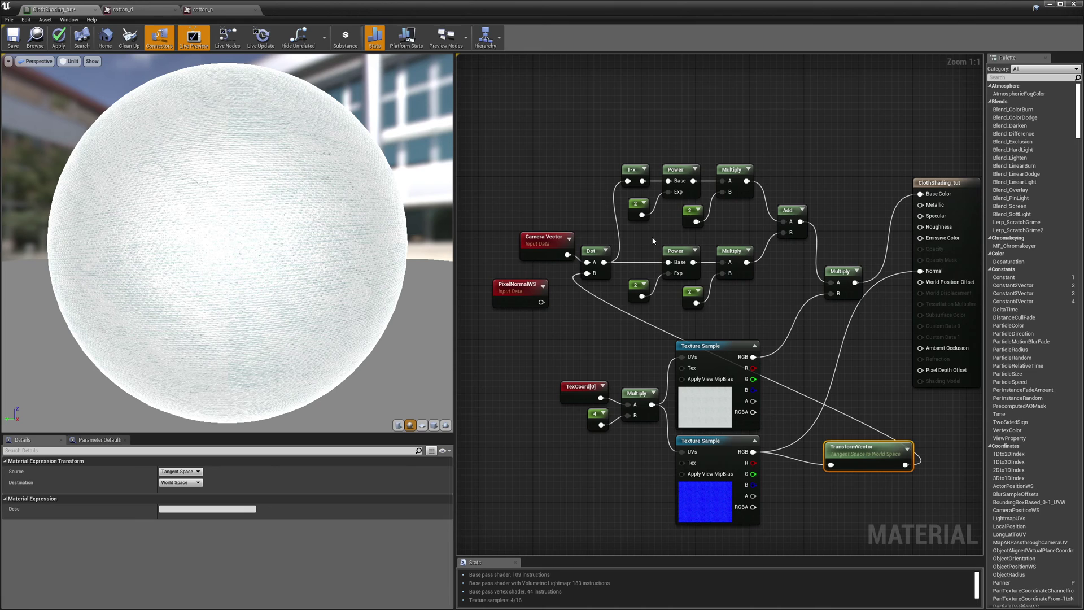
pyautogui.click(691, 291)
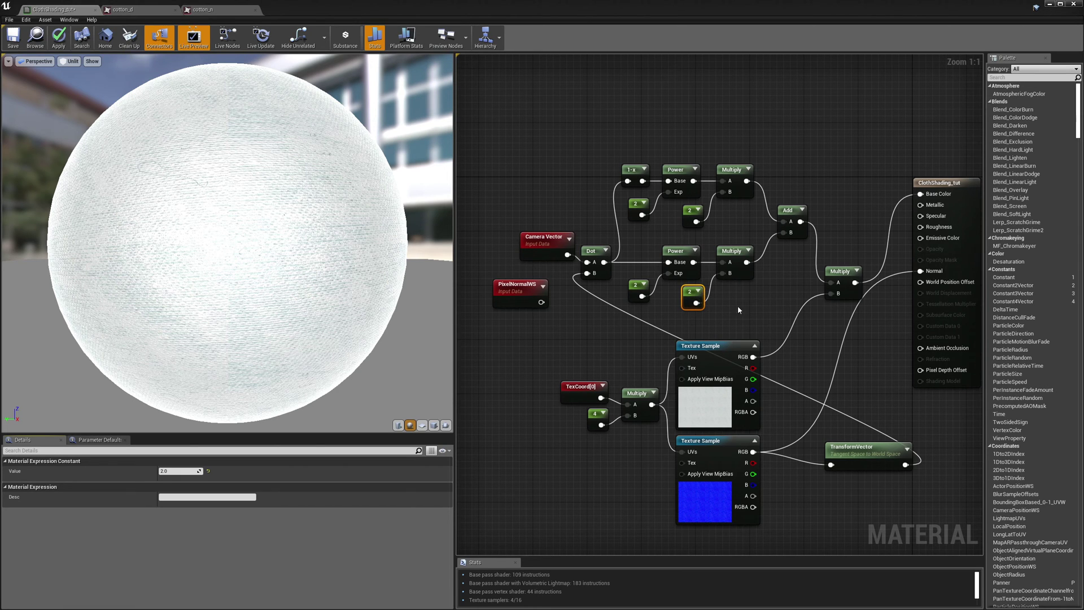
# - Set the lower sheen branch's multiplier constant to 0.5 and its exponent constant to 1
pyautogui.moveTo(749, 320); pyautogui.dragTo(658, 285)
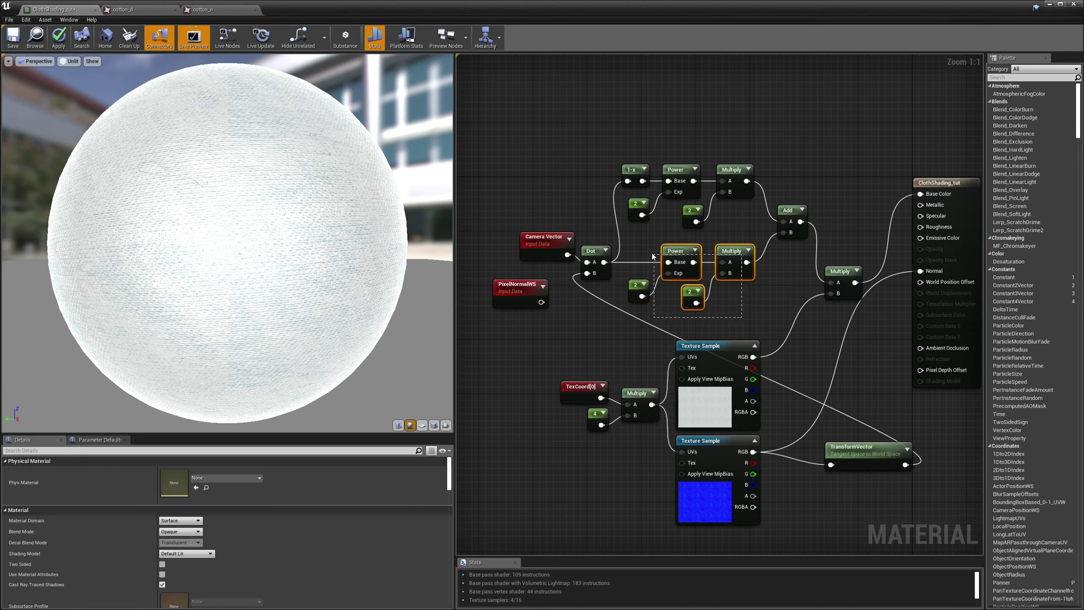
pyautogui.click(693, 292)
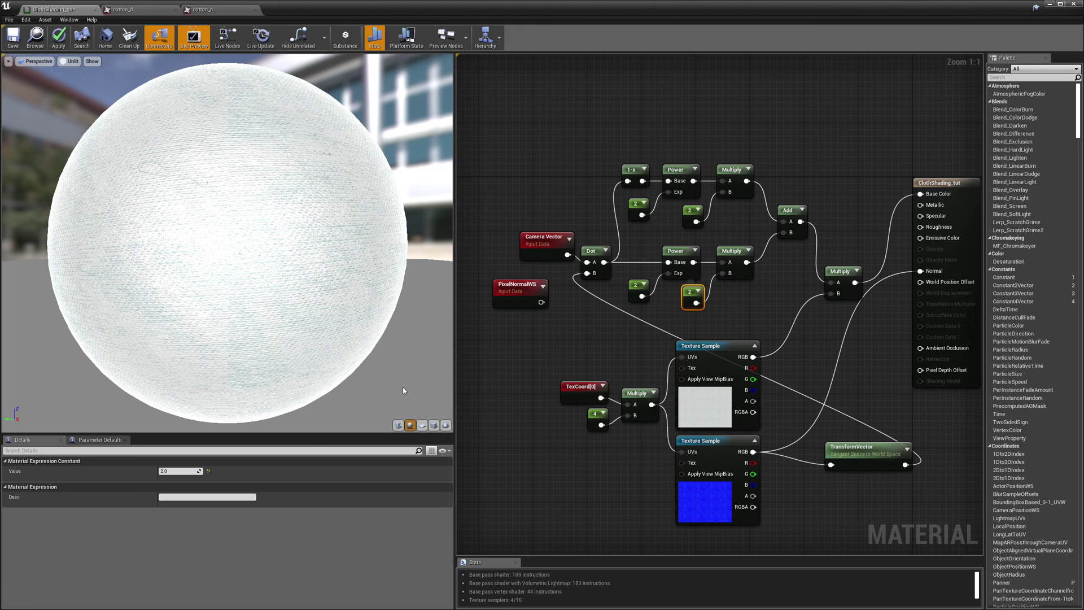
pyautogui.click(172, 470)
pyautogui.write('0')
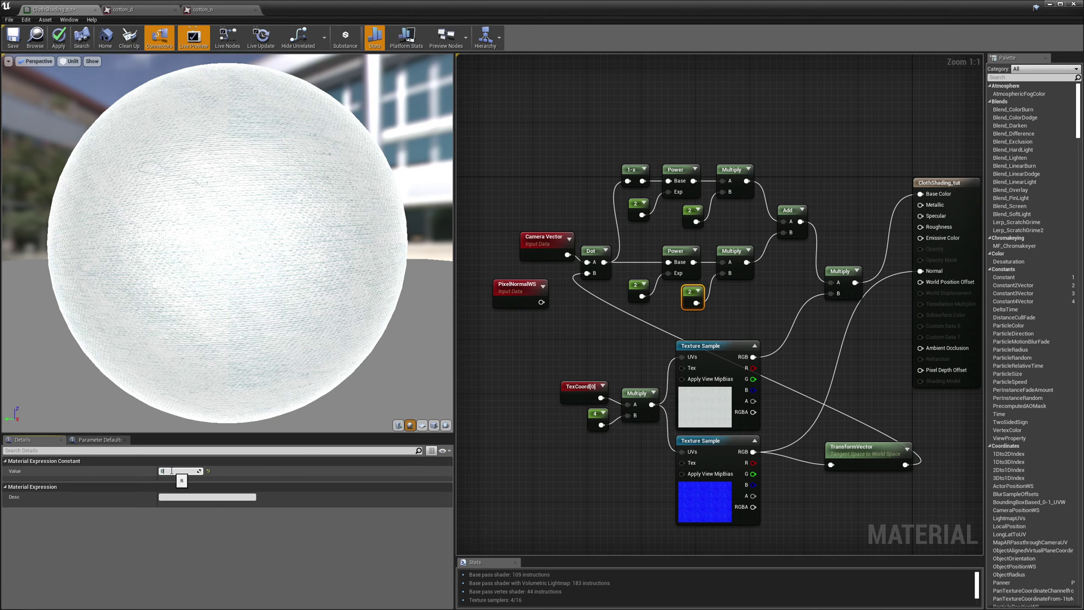
pyautogui.write('.5')
pyautogui.press('Return')
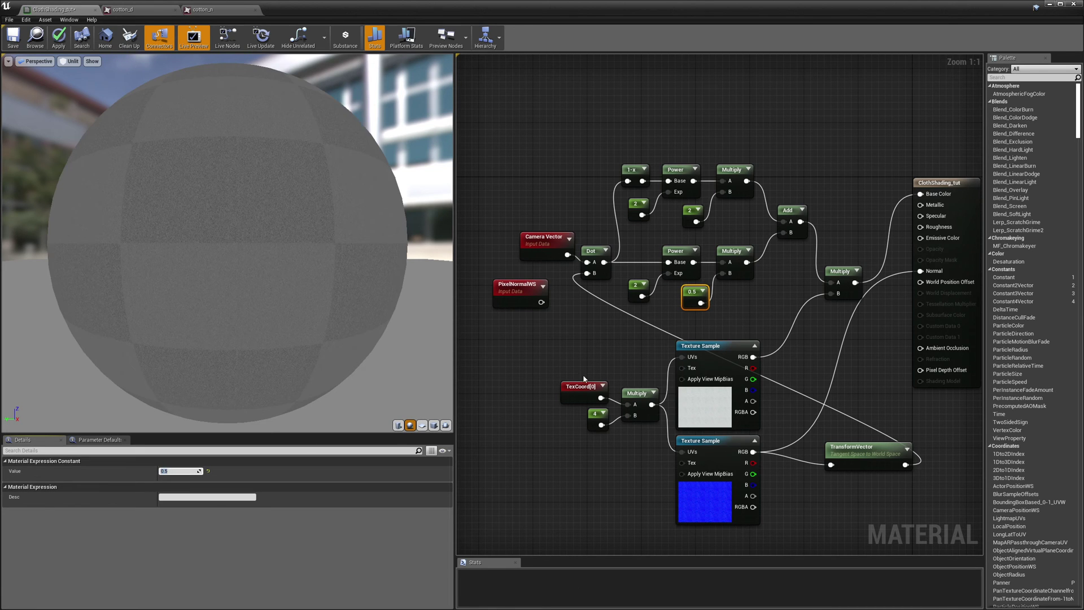
pyautogui.click(636, 291)
pyautogui.click(175, 471)
pyautogui.write('1')
pyautogui.press('Return')
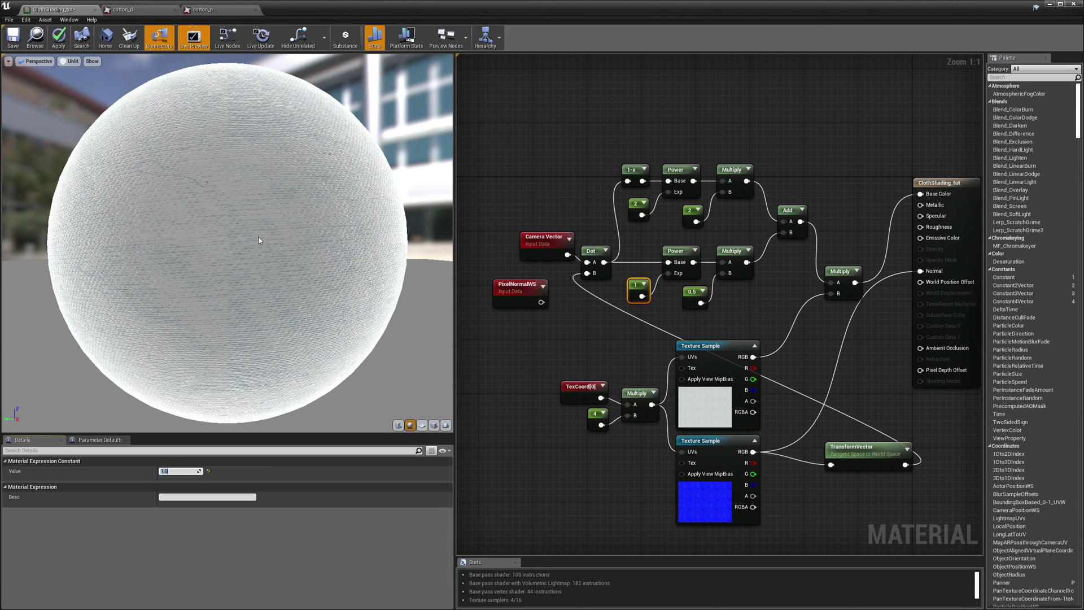
# - Change the top sheen branch's two constants of 2 to 3 and 1.5
pyautogui.click(633, 209)
pyautogui.click(177, 470)
pyautogui.write('3')
pyautogui.press('Return')
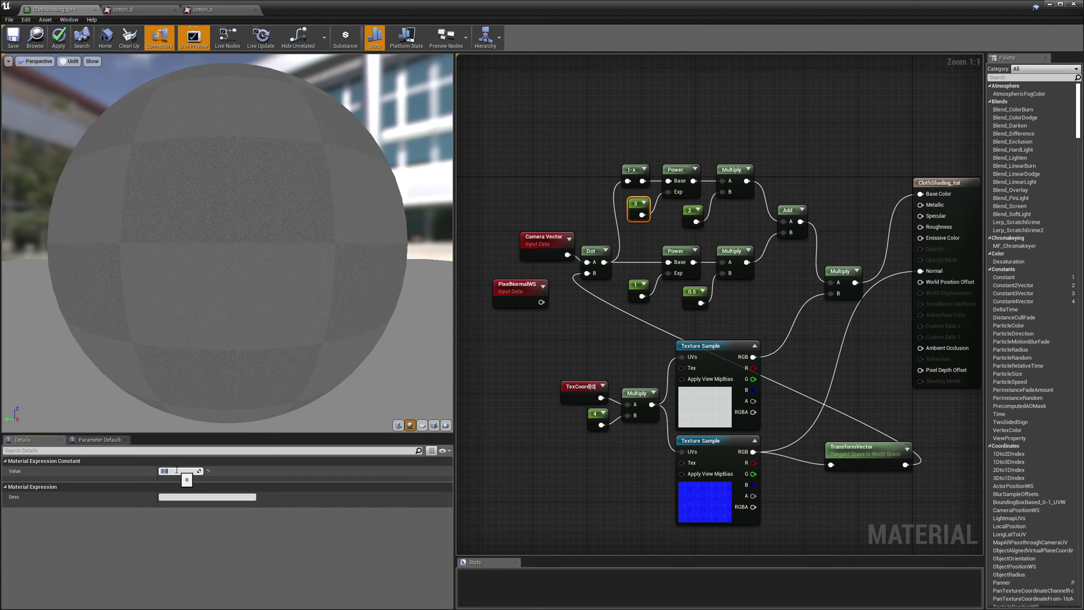
pyautogui.click(688, 211)
pyautogui.click(180, 470)
pyautogui.write('1.5')
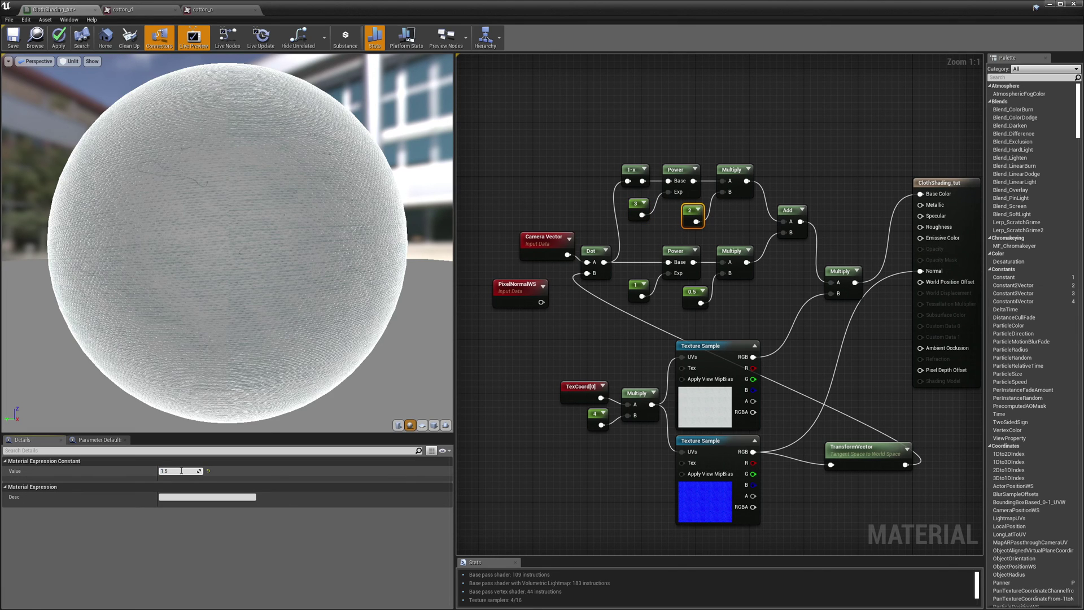
pyautogui.press('Return')
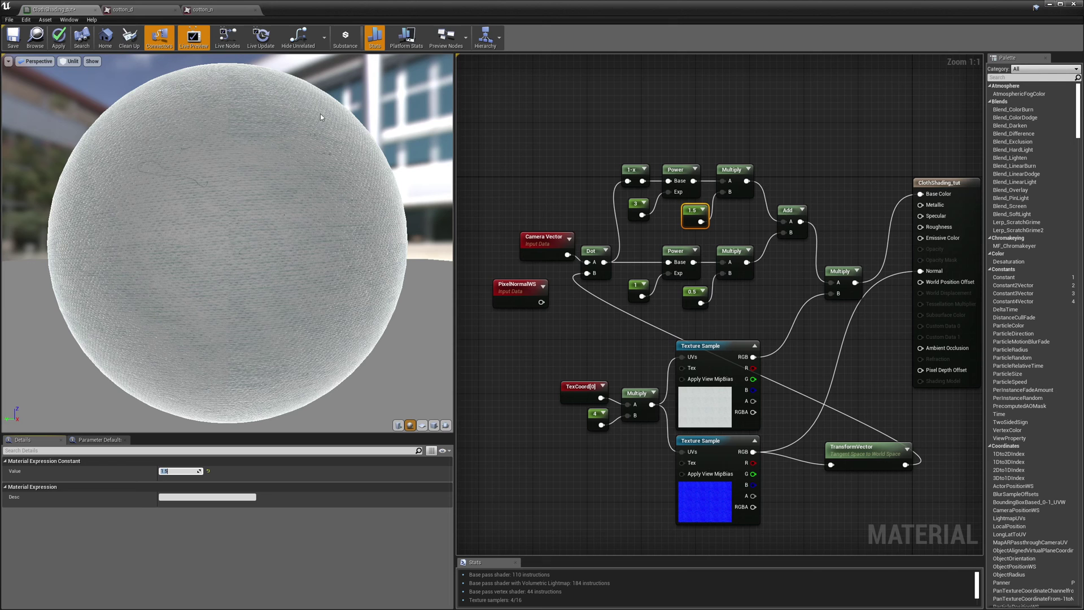
# - Switch the material preview from Unlit to Lit and select the diffuse Texture Sample node
pyautogui.click(71, 61)
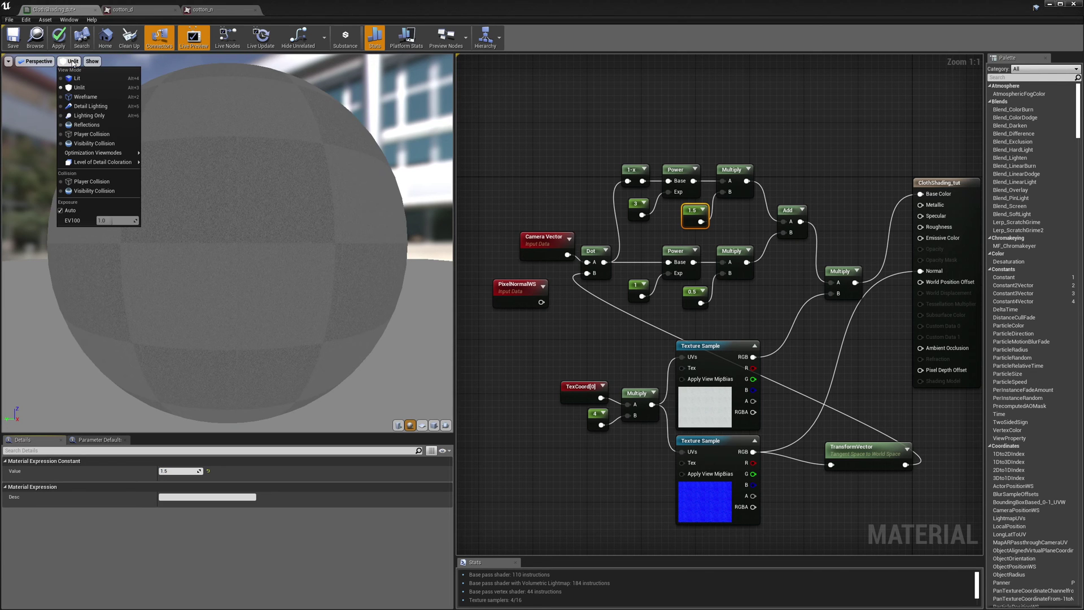
pyautogui.click(72, 78)
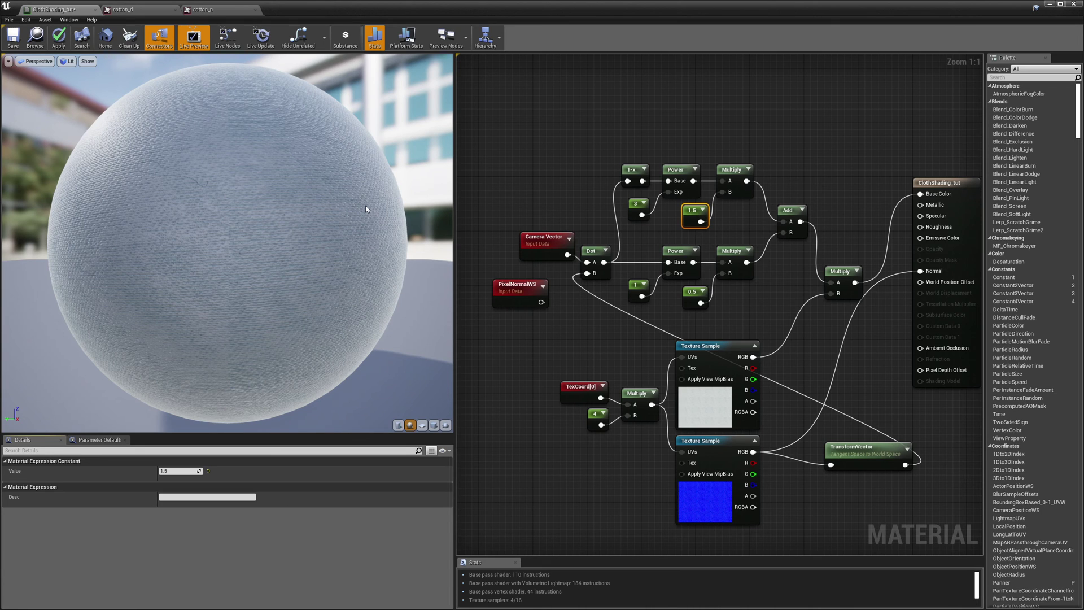
pyautogui.click(700, 402)
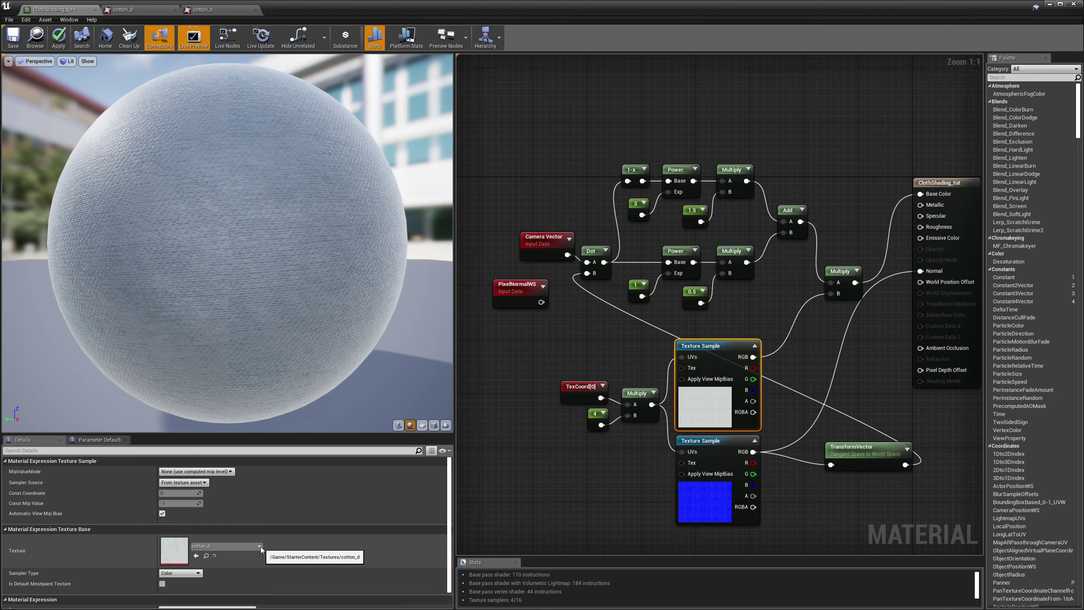
# - Replace the diffuse Texture Sample's cotton texture with silk_d
pyautogui.click(257, 545)
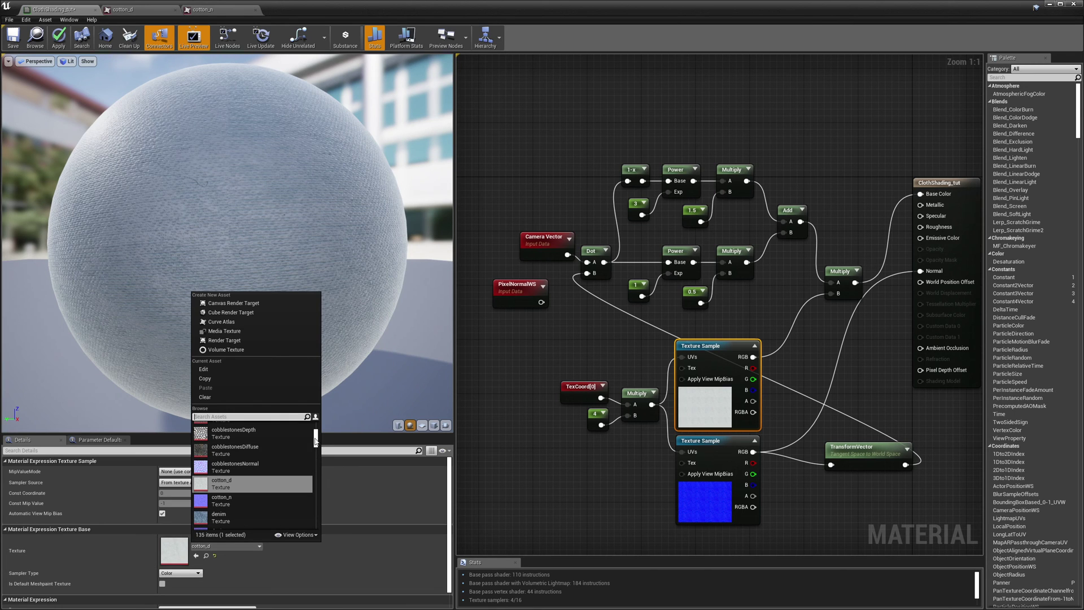
pyautogui.moveTo(317, 440); pyautogui.dragTo(321, 451)
pyautogui.click(238, 484)
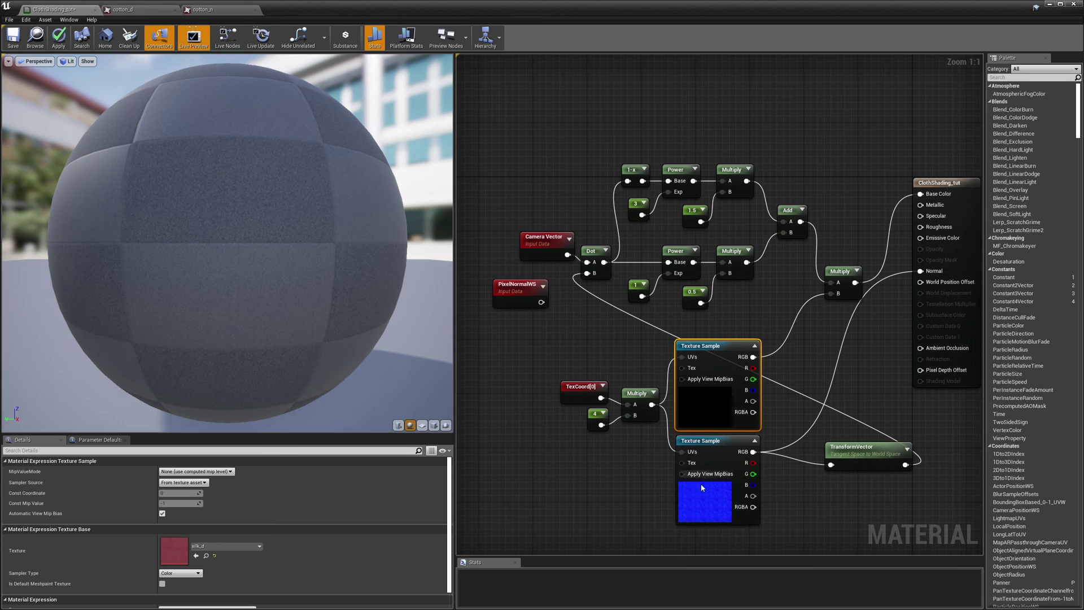
# - Replace the normal map Texture Sample's texture with silk_n
pyautogui.click(705, 503)
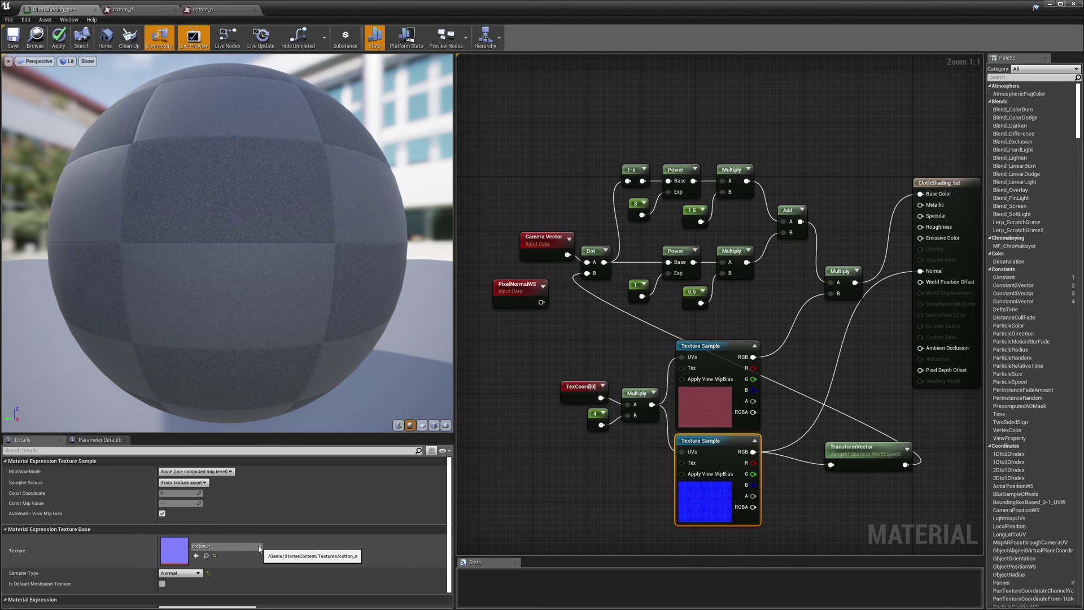
pyautogui.click(259, 546)
pyautogui.moveTo(316, 442); pyautogui.dragTo(319, 455)
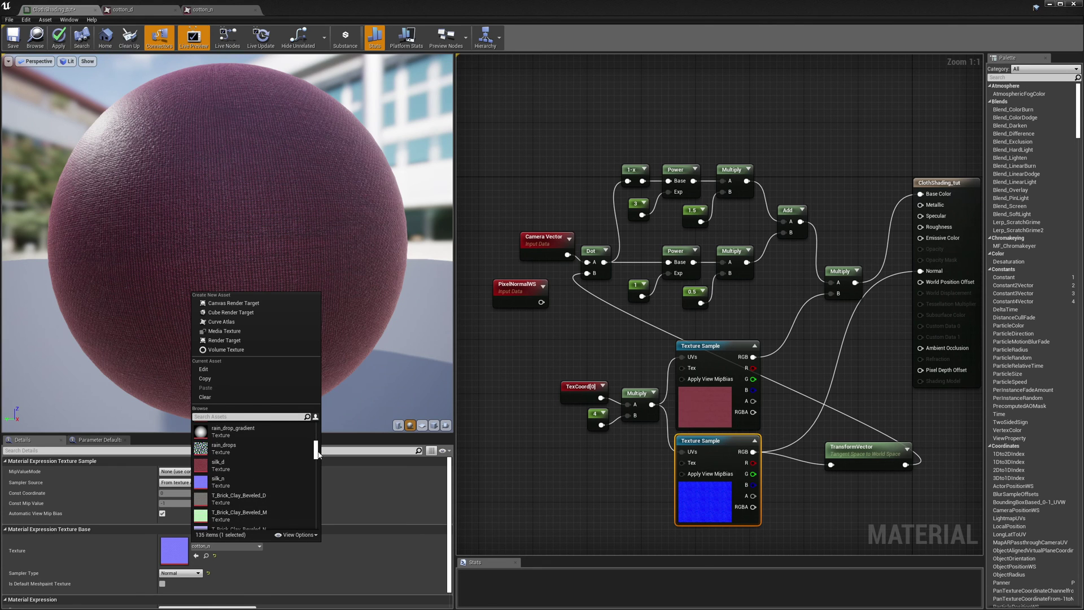
pyautogui.click(239, 485)
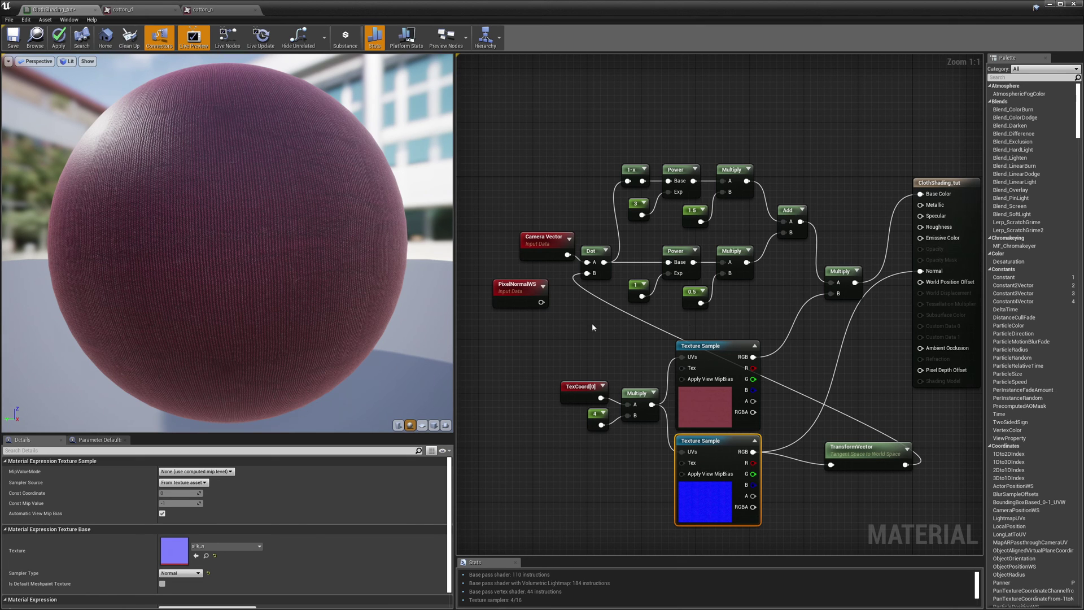
# - Set the lower sheen branch's constants of 1 and 0.5 both to 4
pyautogui.click(693, 291)
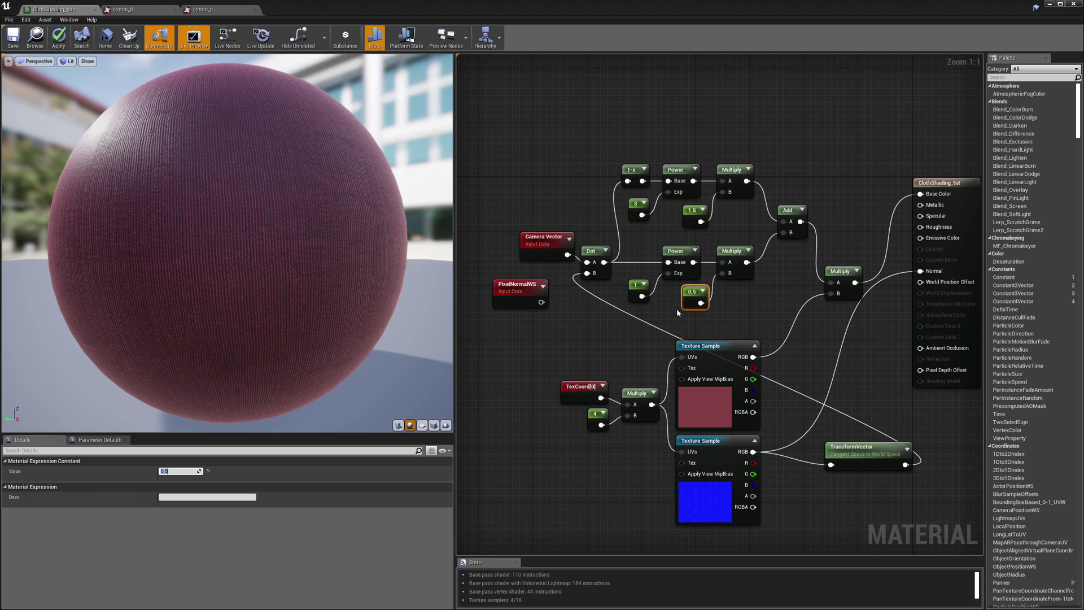
pyautogui.click(636, 284)
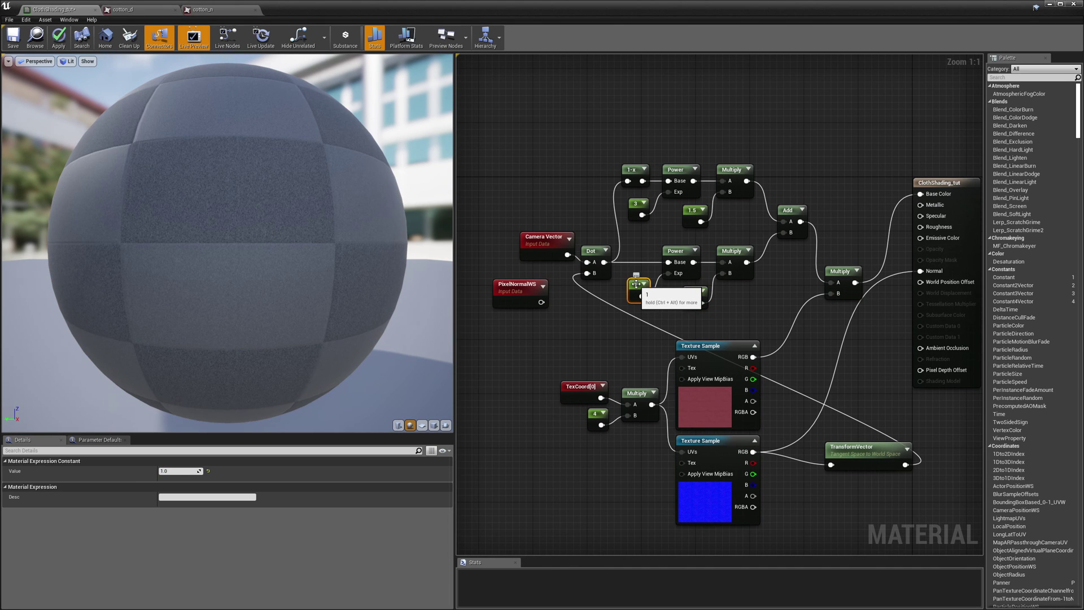
pyautogui.click(175, 471)
pyautogui.write('4')
pyautogui.press('Return')
pyautogui.click(691, 292)
pyautogui.click(176, 471)
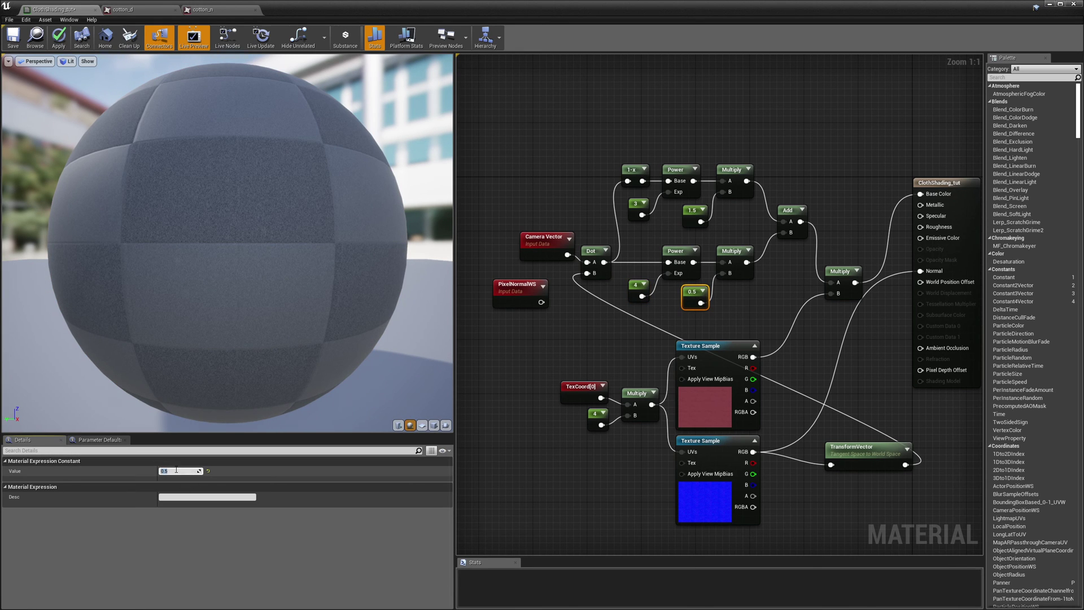
pyautogui.write('4')
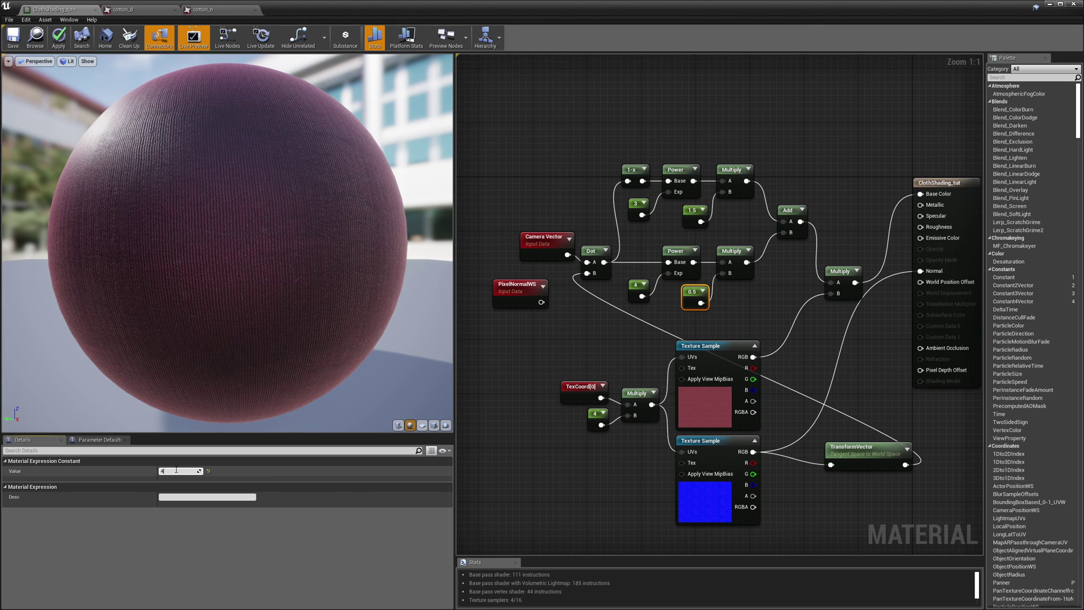
pyautogui.press('Return')
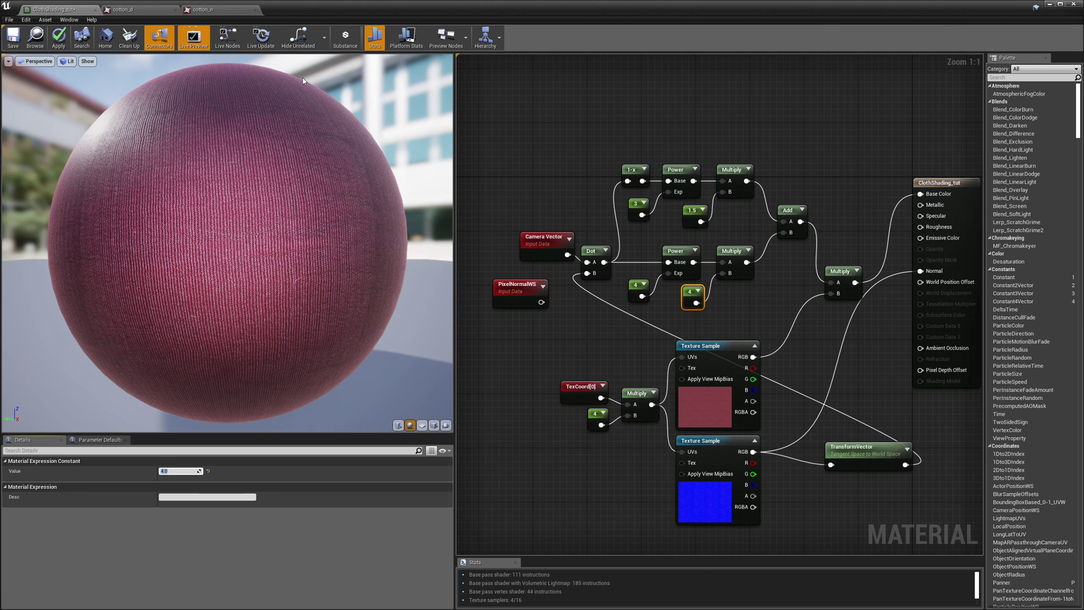
# - Set the upper sheen branch's constants of 3 and 1.5 both to 4
pyautogui.click(635, 205)
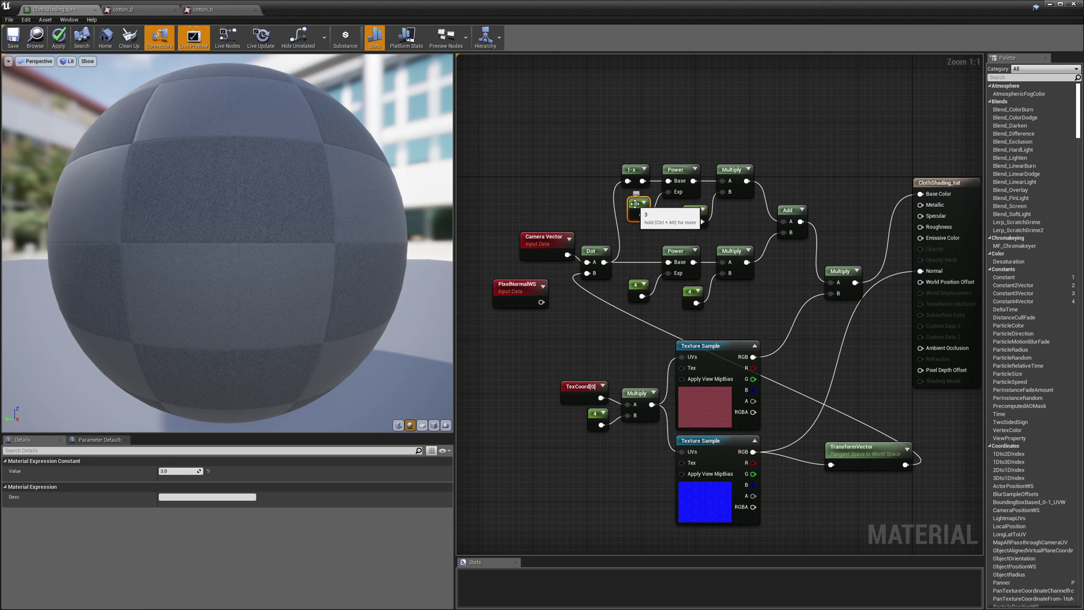
pyautogui.click(178, 471)
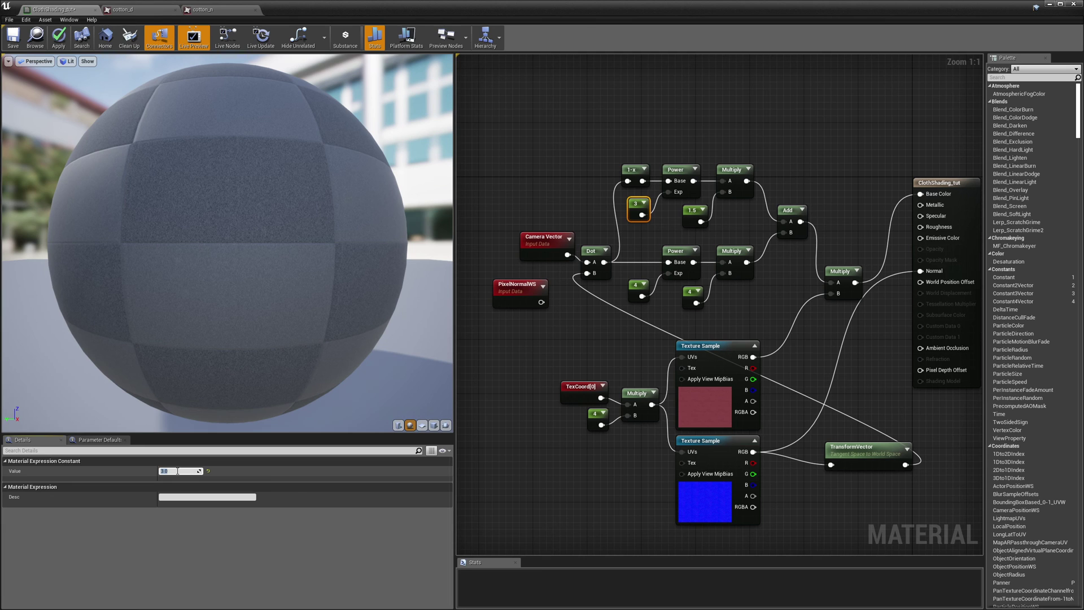
pyautogui.write('4')
pyautogui.press('Return')
pyautogui.click(692, 214)
pyautogui.click(173, 470)
pyautogui.write('4')
pyautogui.press('Return')
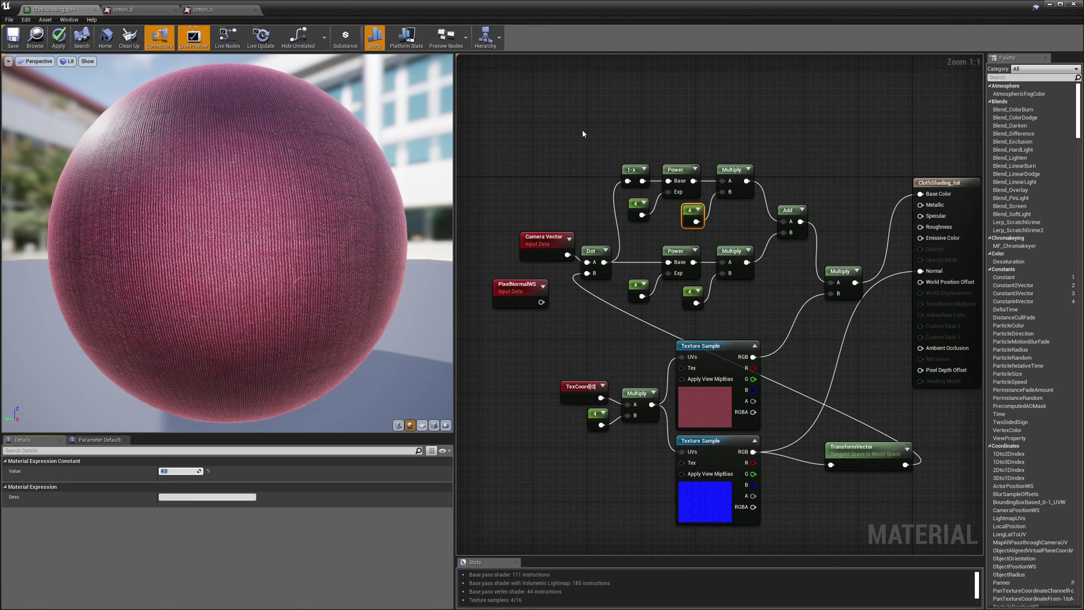
pyautogui.moveTo(599, 123); pyautogui.dragTo(755, 227)
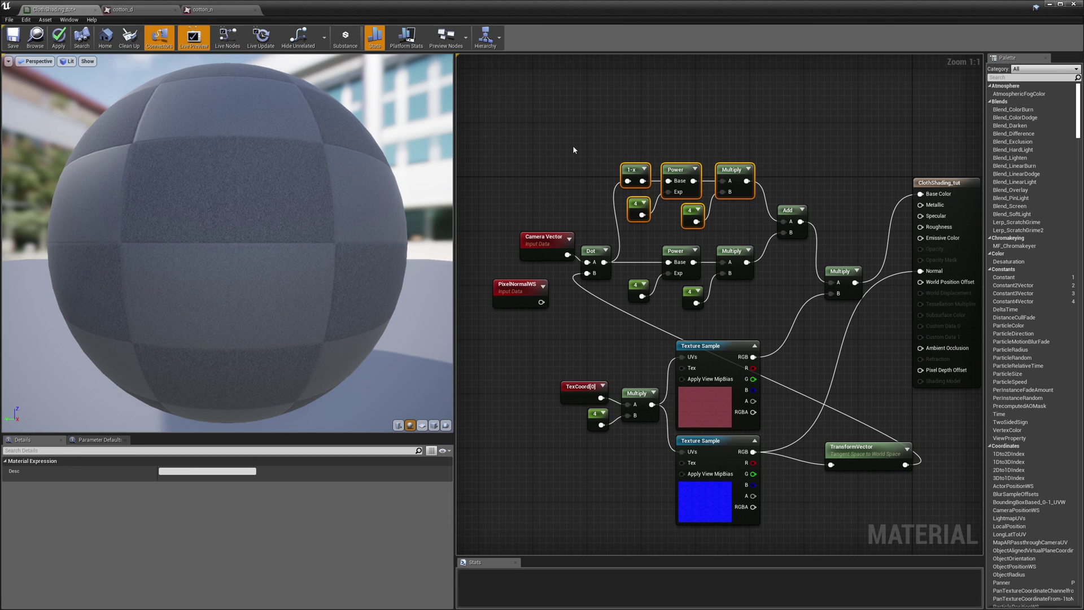
pyautogui.moveTo(636, 247); pyautogui.dragTo(765, 315)
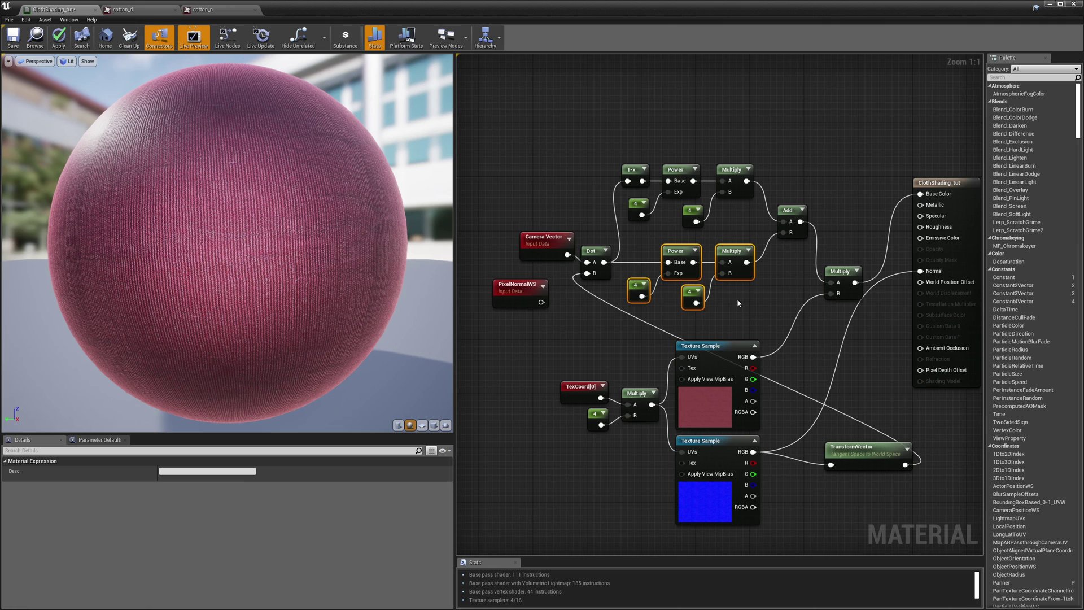
pyautogui.click(647, 306)
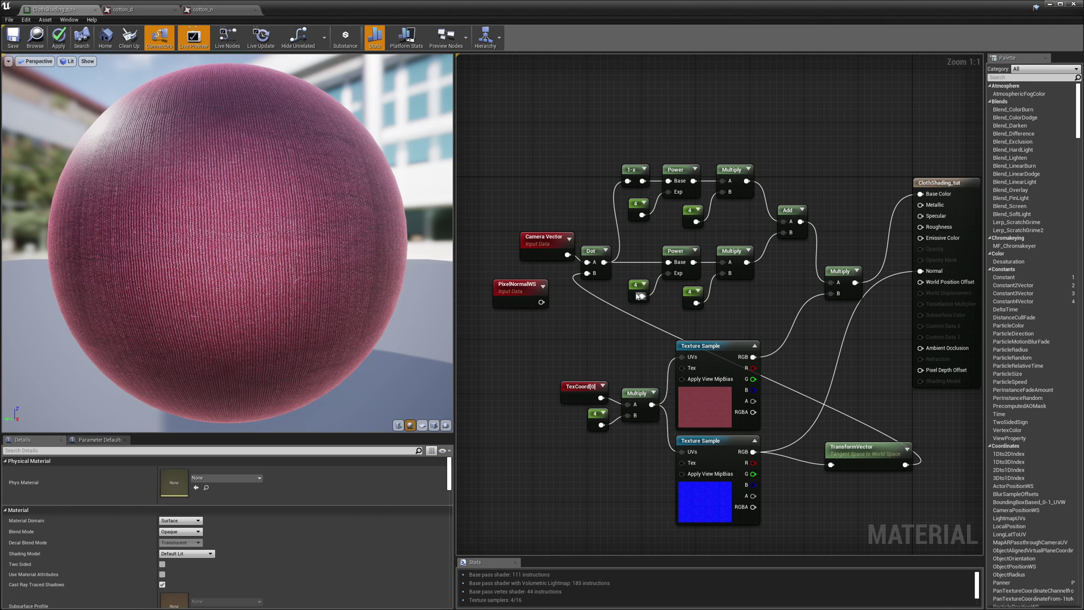
pyautogui.click(635, 289)
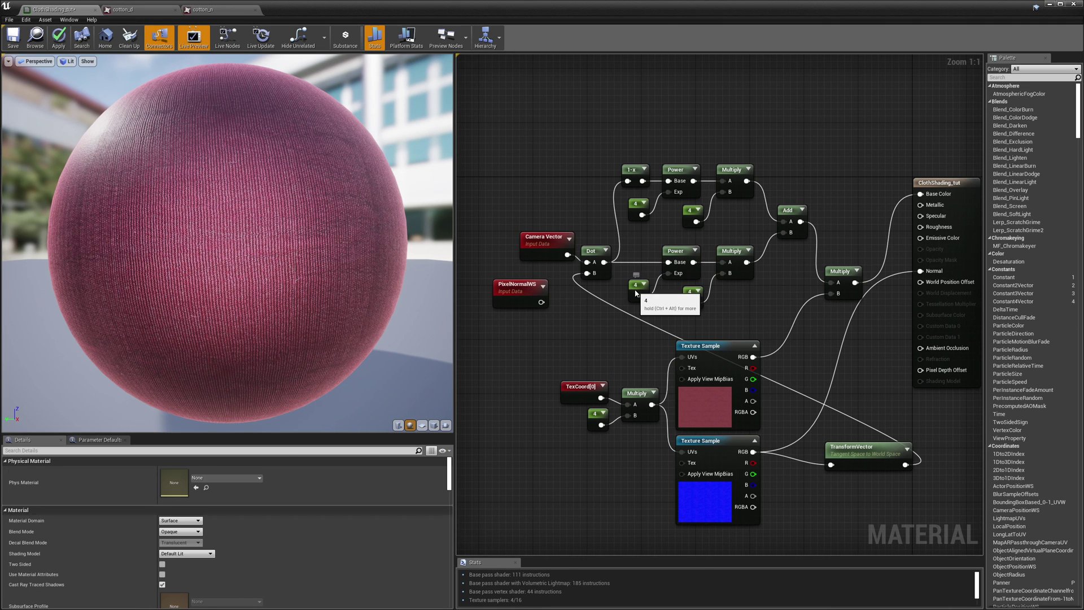
pyautogui.click(692, 293)
pyautogui.click(640, 215)
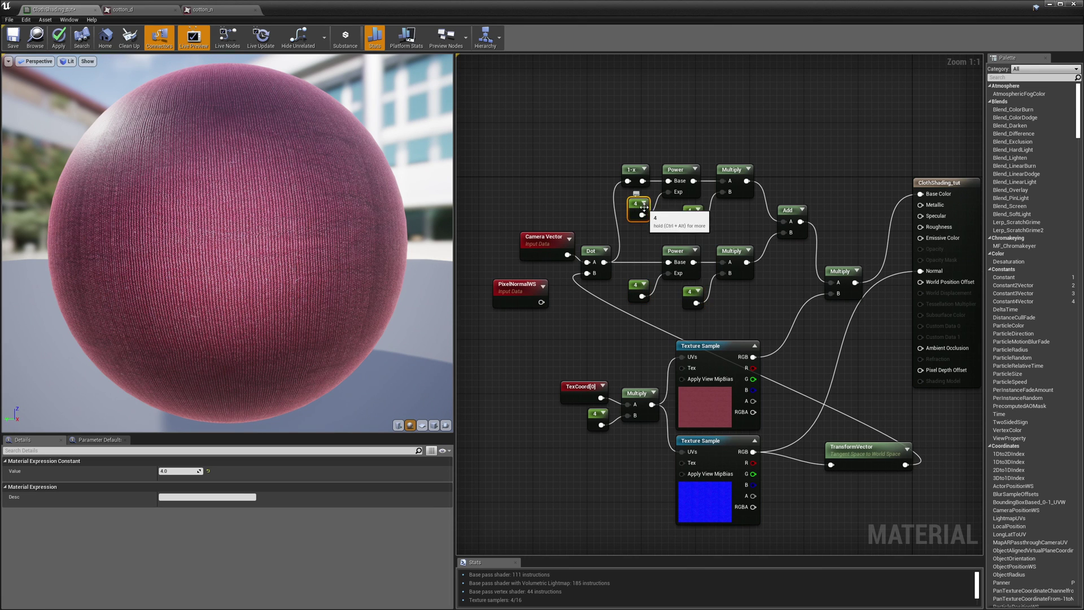
pyautogui.click(693, 211)
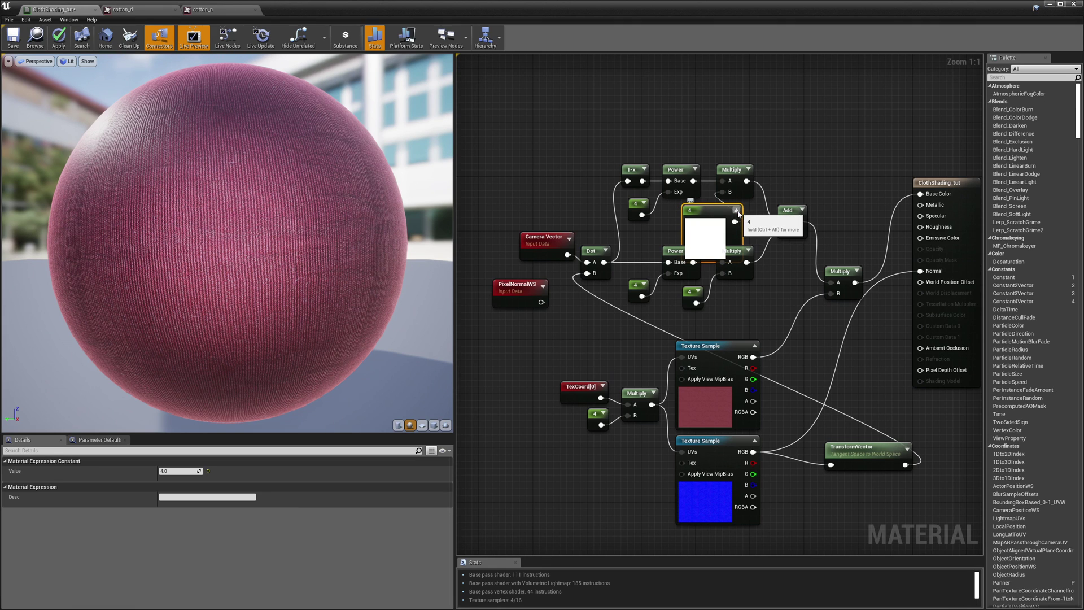
pyautogui.click(736, 210)
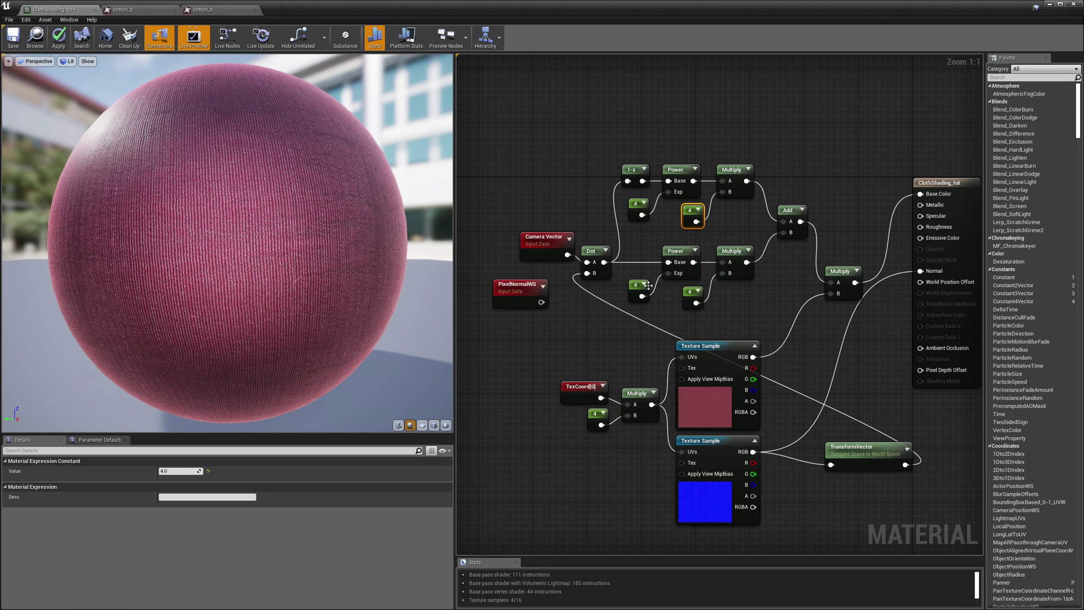